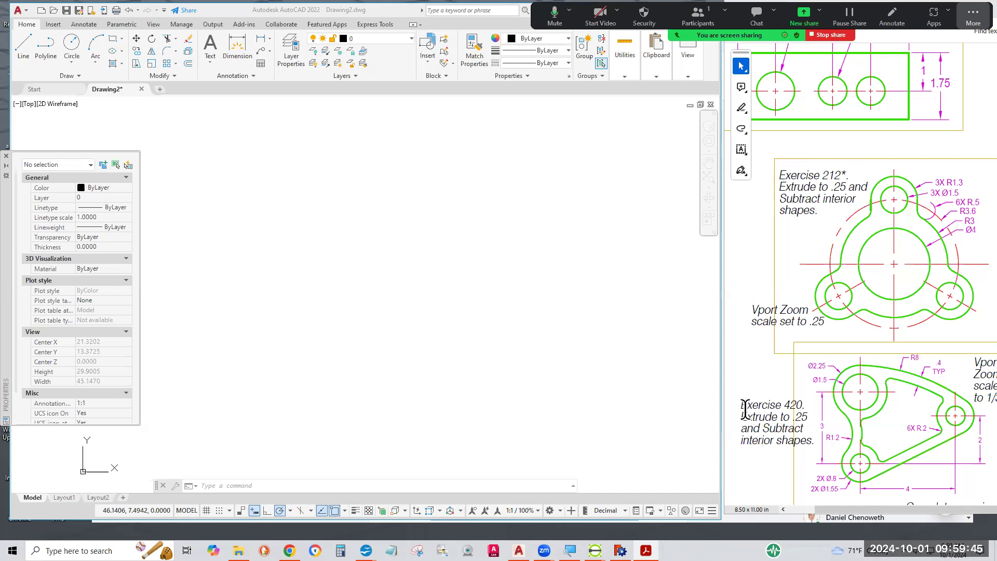
Step: Highlight the Exercise 420 instruction text and scroll through the exercise sheet
left_click_drag(741, 406, 816, 415)
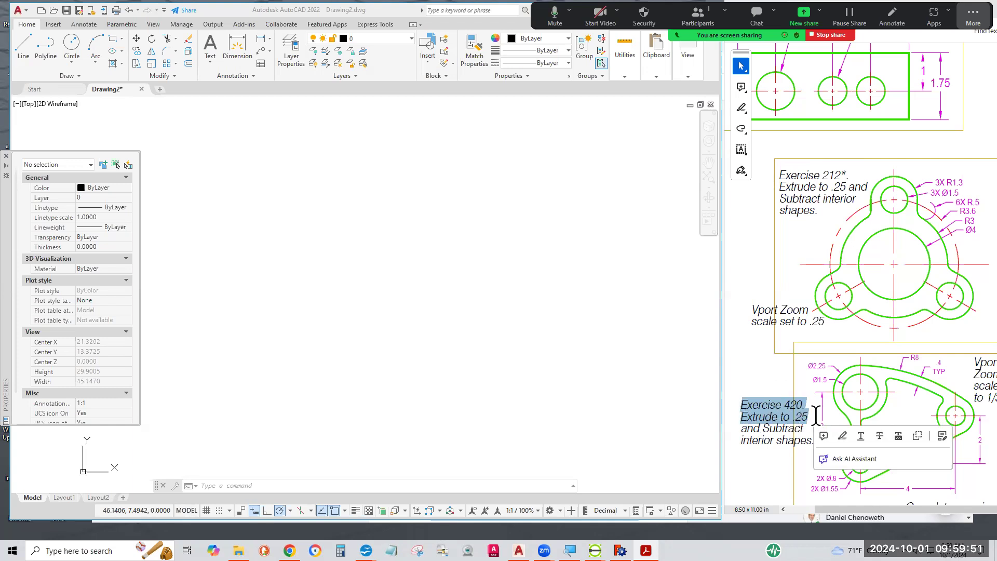
left_click_drag(860, 511, 883, 511)
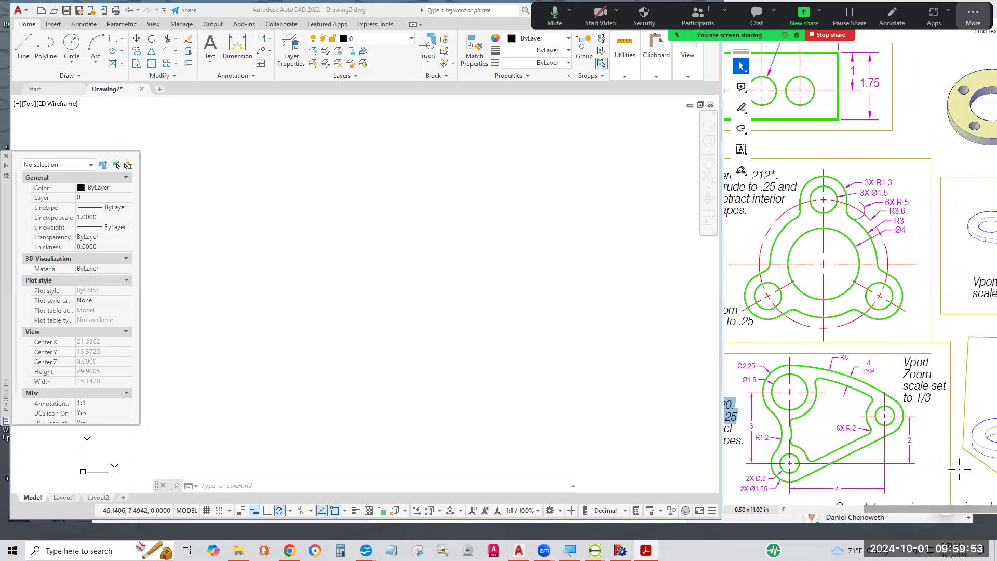
scroll(958, 470, "down", 2)
scroll(958, 470, "down", 1)
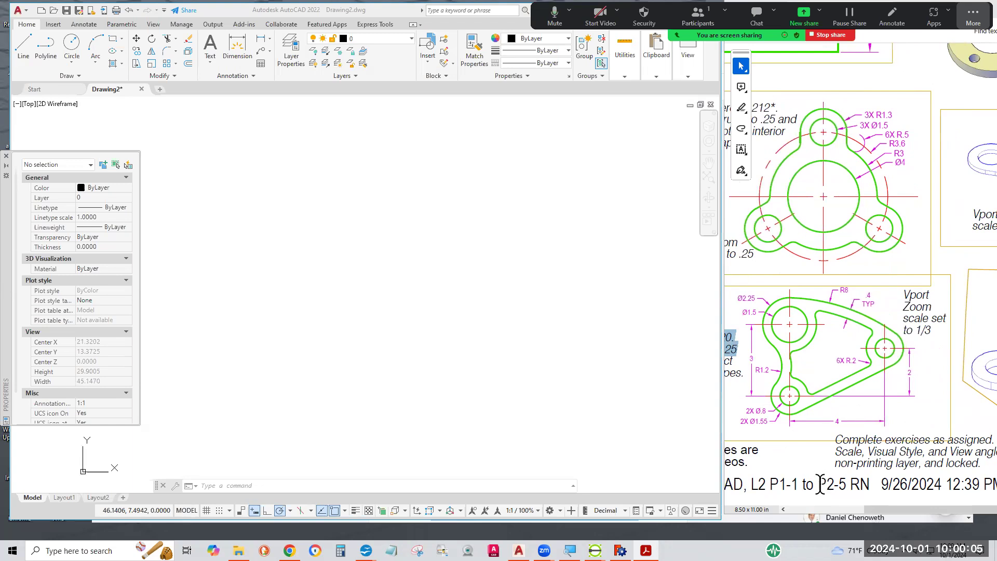
scroll(808, 416, "up", 3)
scroll(845, 399, "up", 2)
scroll(823, 456, "down", 4)
scroll(873, 438, "right", 3)
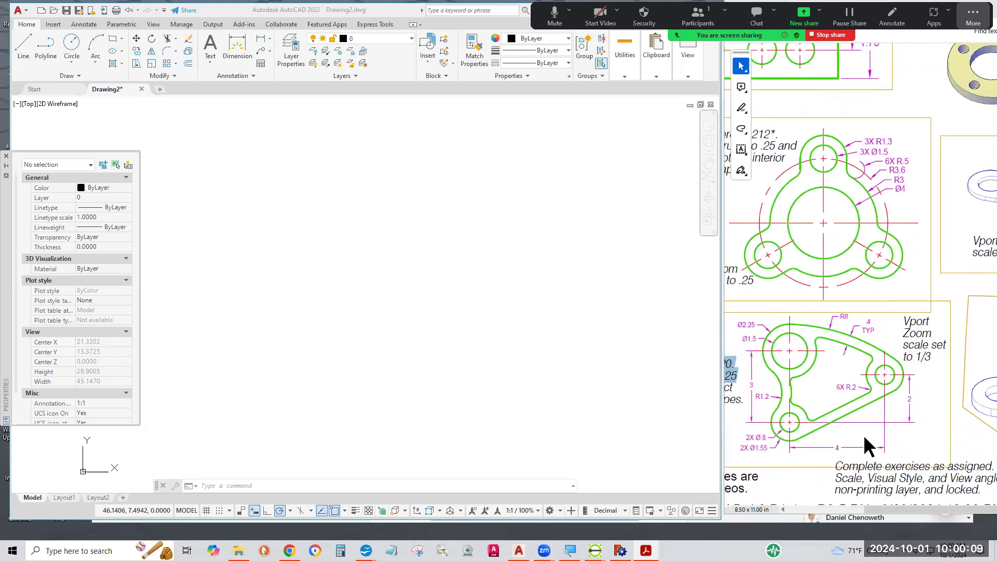
scroll(865, 434, "left", 5)
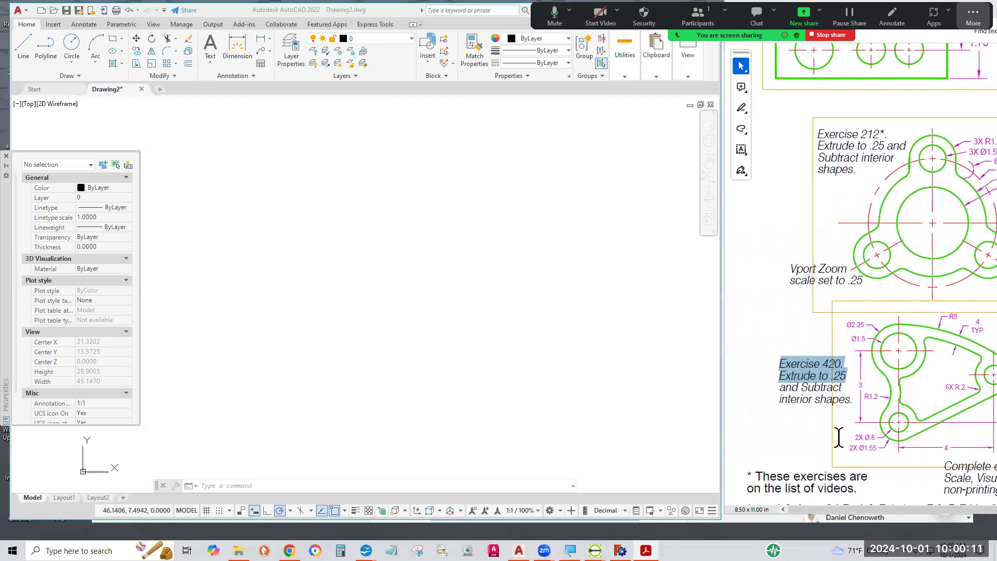
left_click_drag(861, 514, 896, 505)
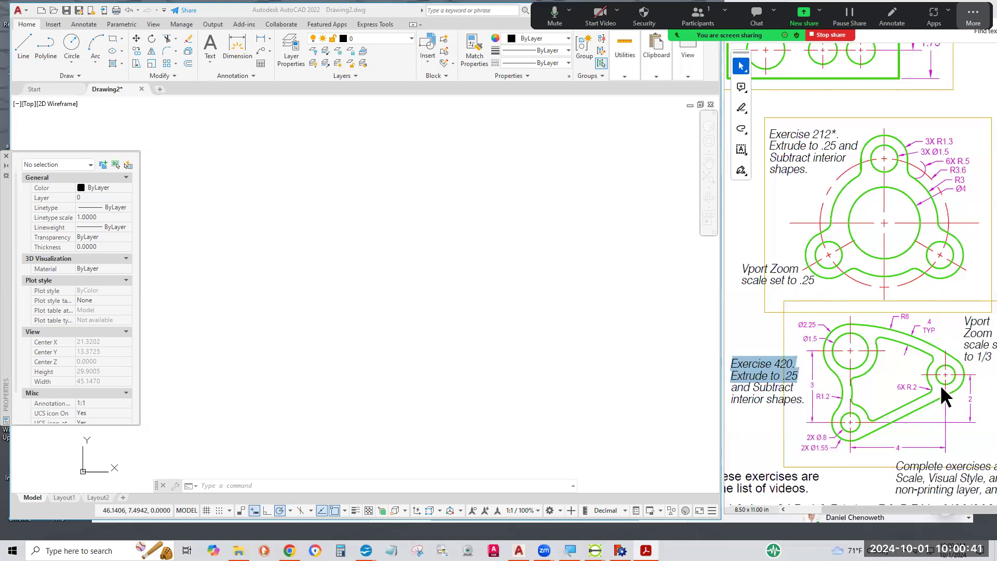
Step: Highlight the 2X Ø1.55 hole callout, then check the object snap and orbit options
left_click(807, 439)
left_click_drag(802, 445, 836, 449)
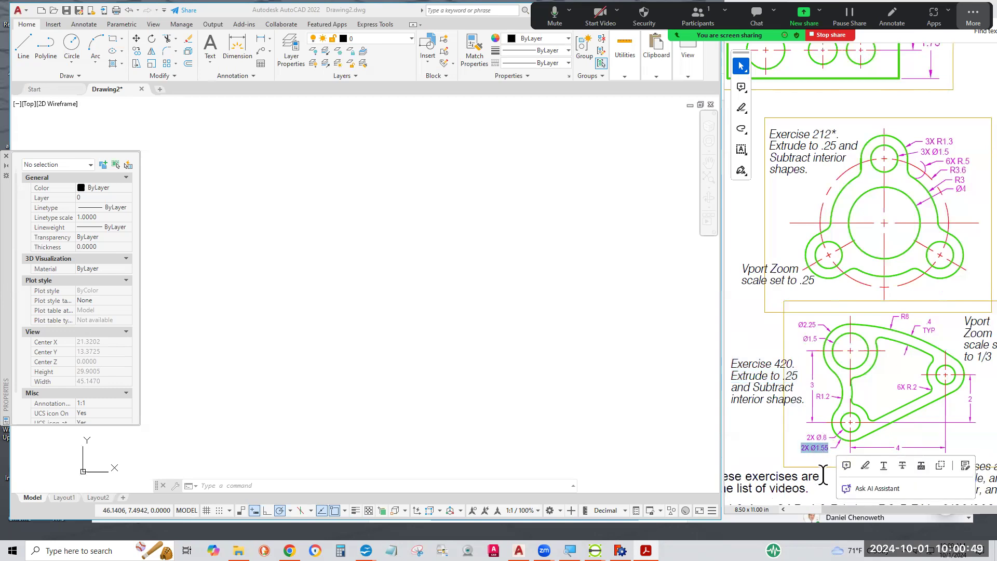
left_click(768, 432)
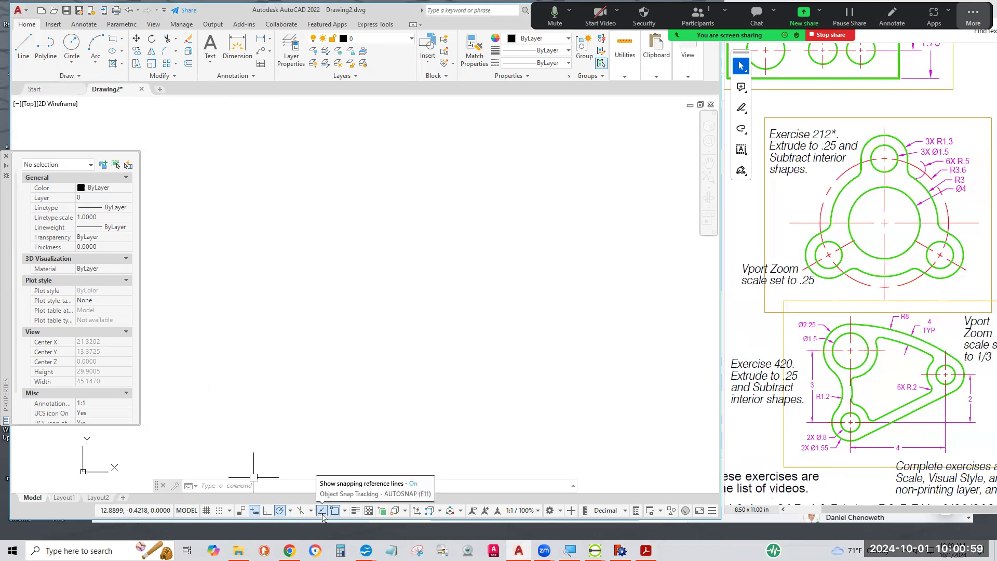
left_click(346, 511)
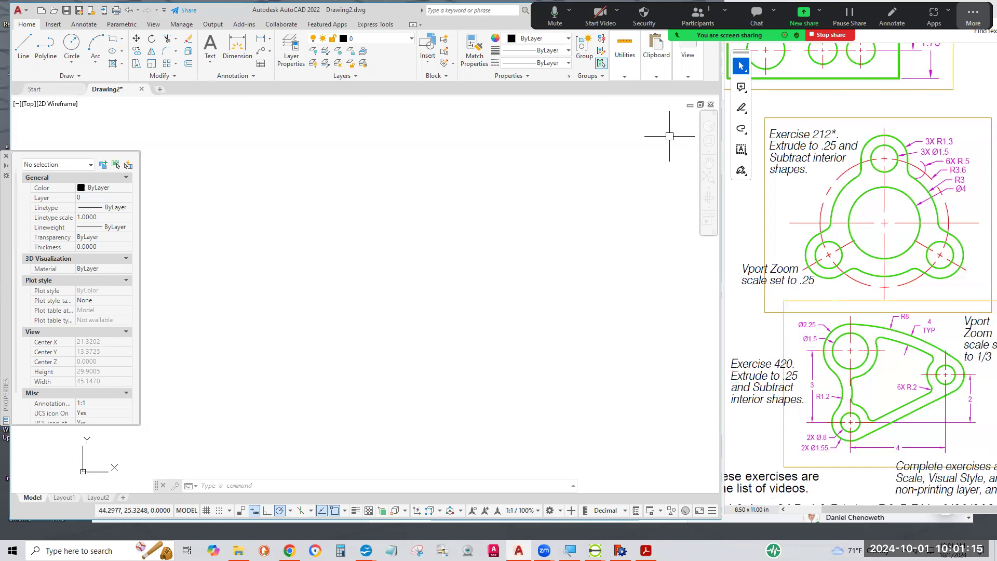
left_click(707, 207)
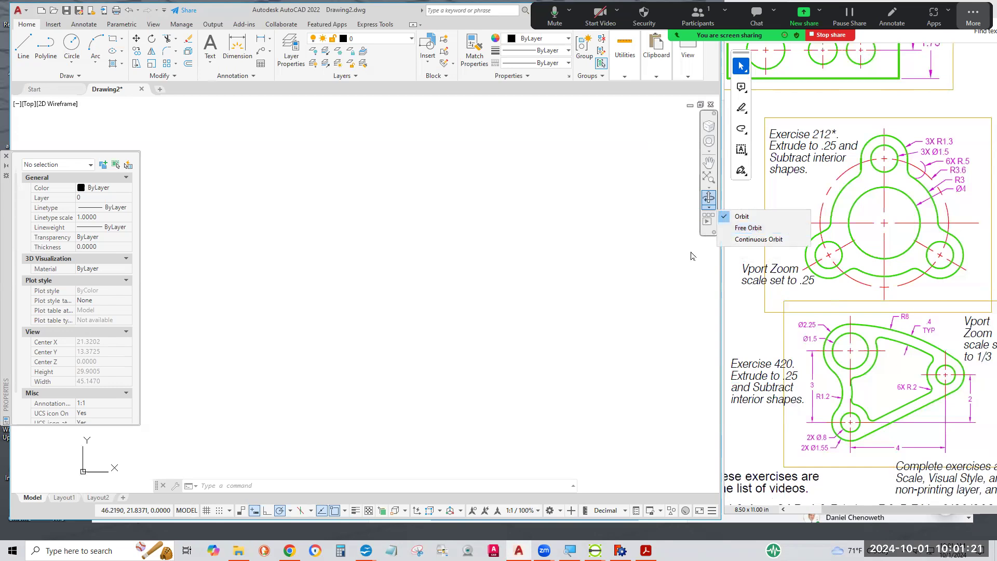
left_click(669, 279)
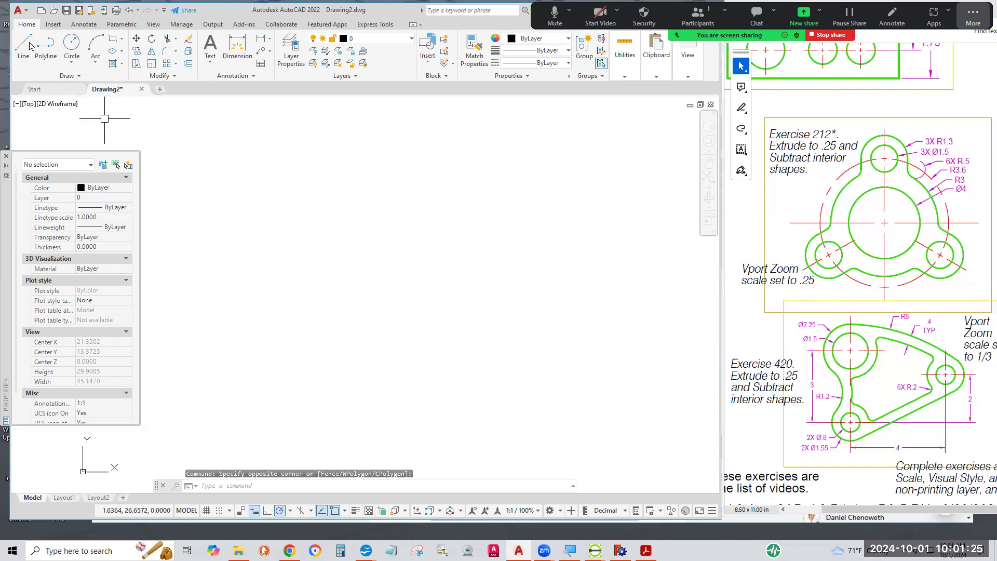
Step: Draw a line outline with segments of 3, 4 and 2, closing back at the start point
key("Escape")
type("l")
key("space")
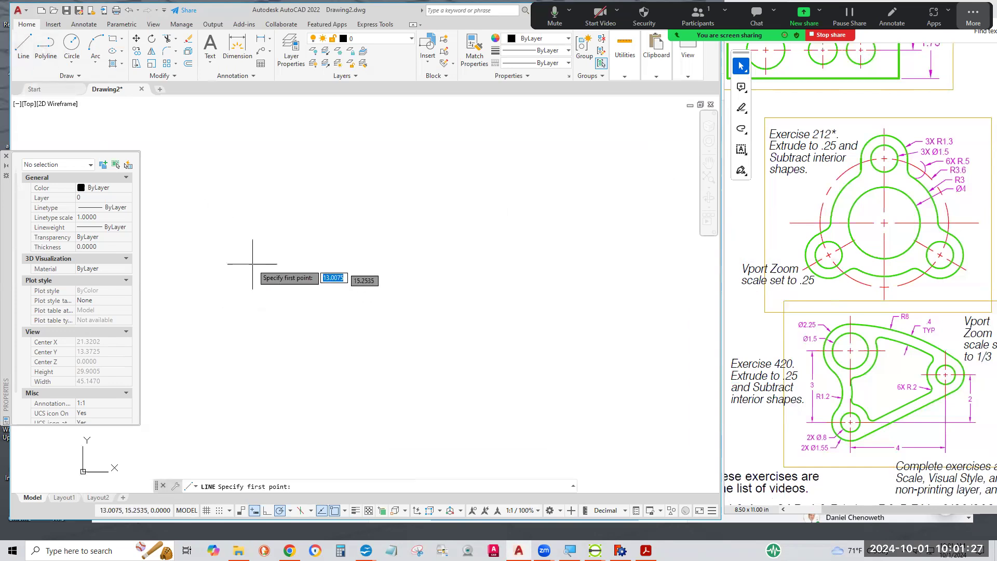
left_click(252, 231)
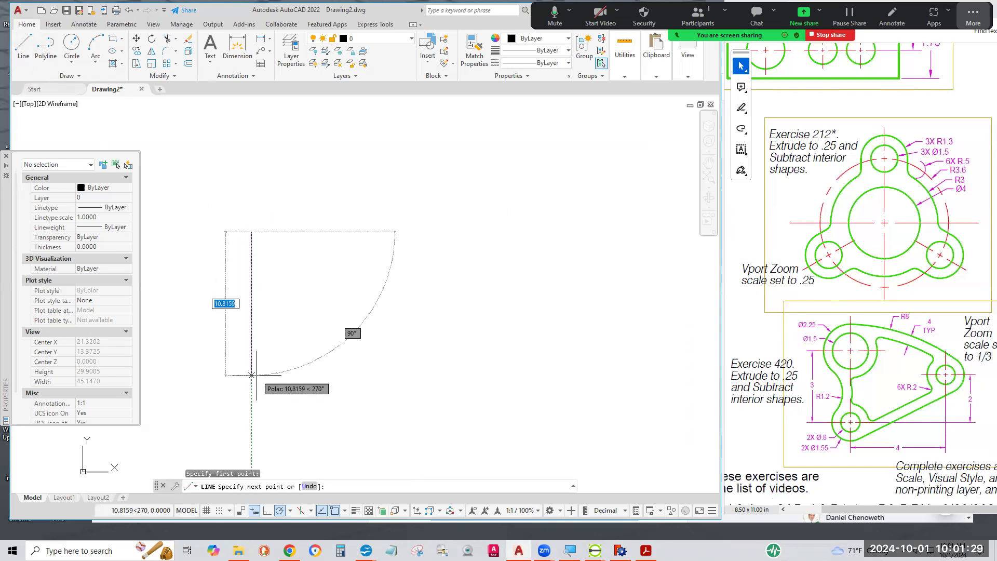
type("3")
key("Return")
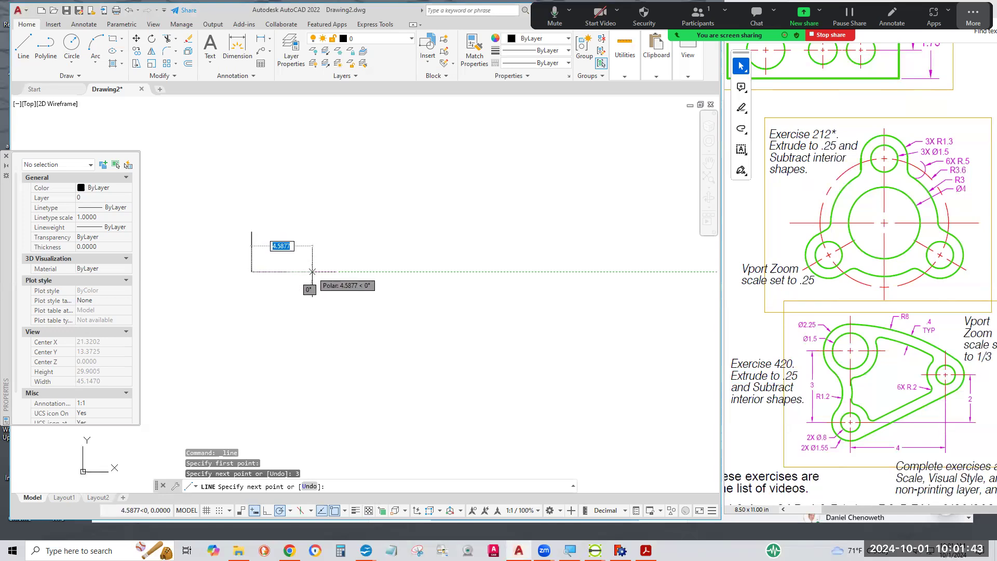
type("4")
key("Return")
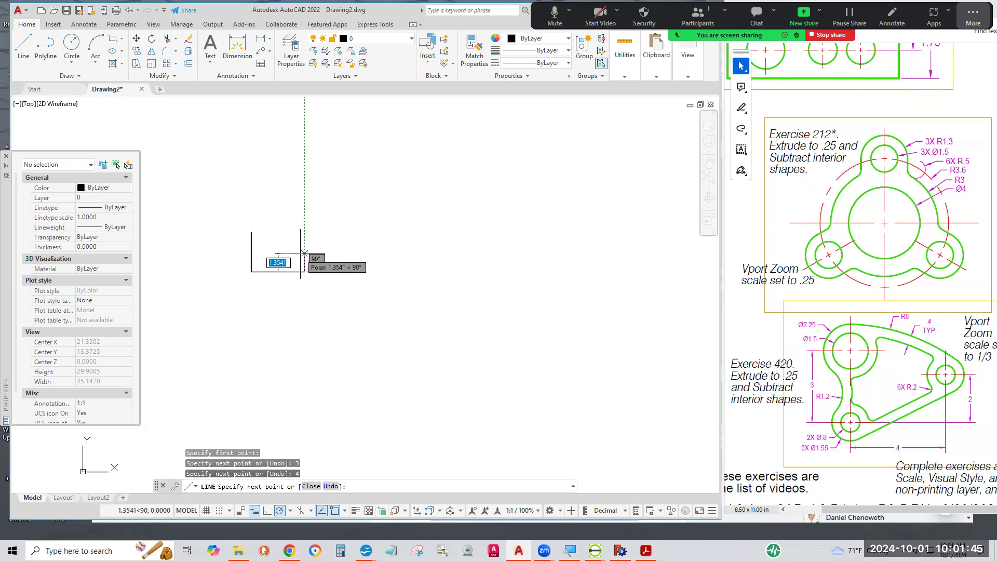
type("2")
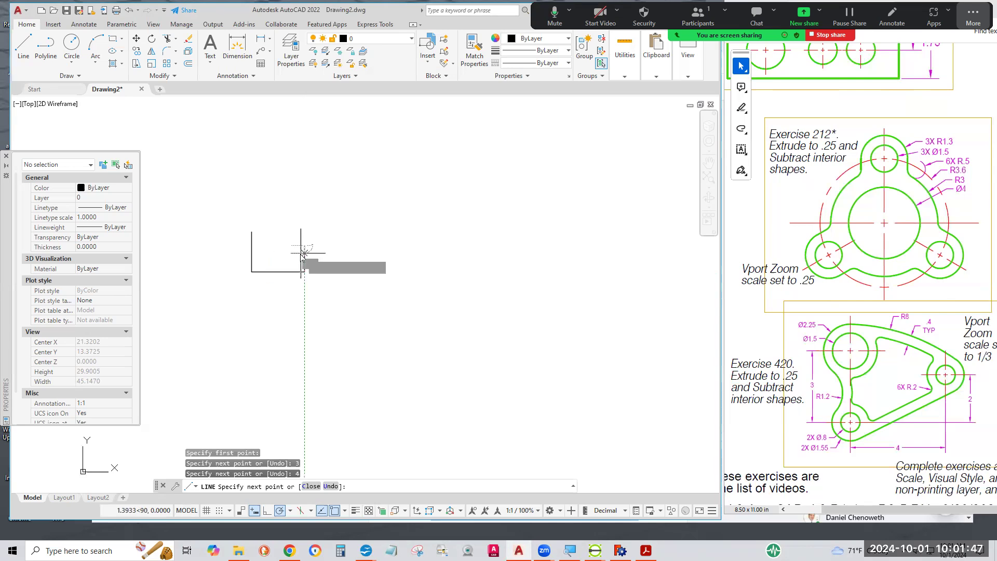
key("Return")
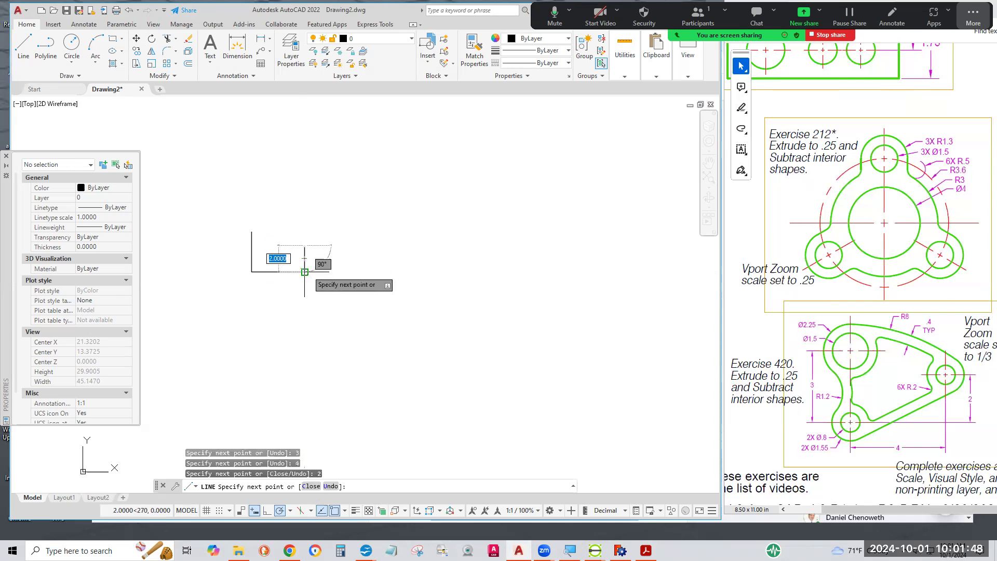
left_click(252, 271)
key("Return")
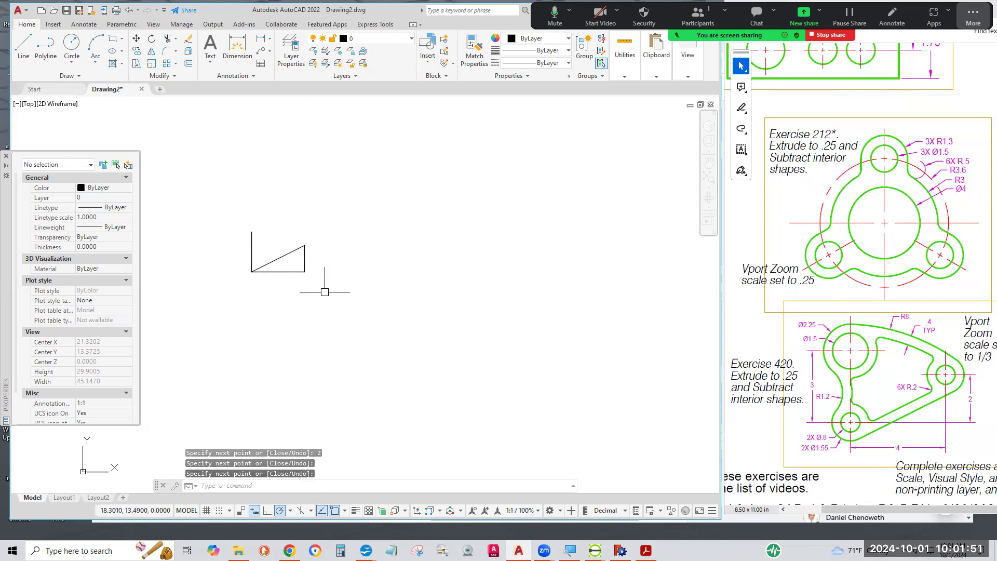
Step: Erase two of the lines with a crossing window and zoom in on the rest
left_click(190, 43)
left_click(331, 284)
left_click(305, 249)
scroll(178, 256, "up", 5)
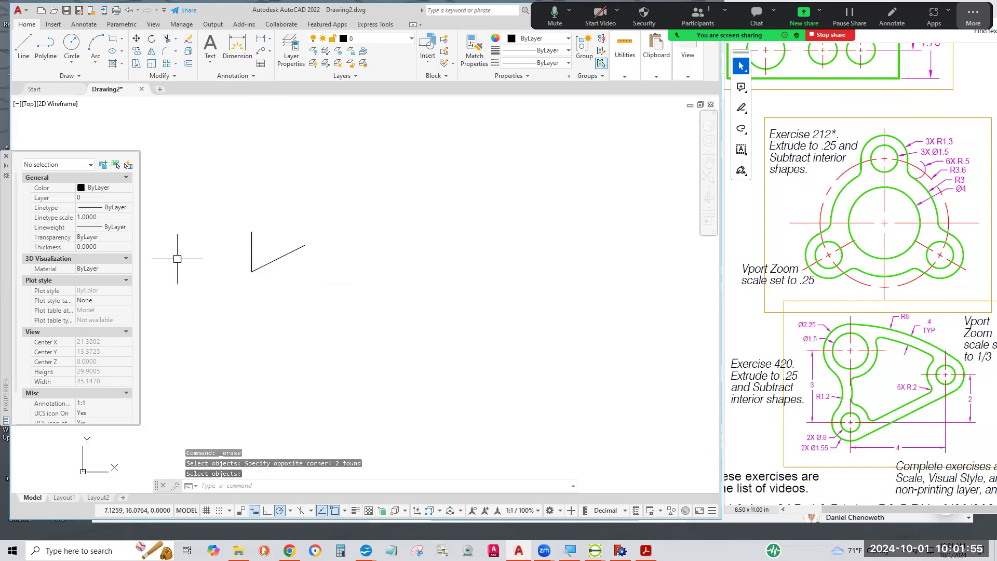
scroll(349, 285, "up", 2)
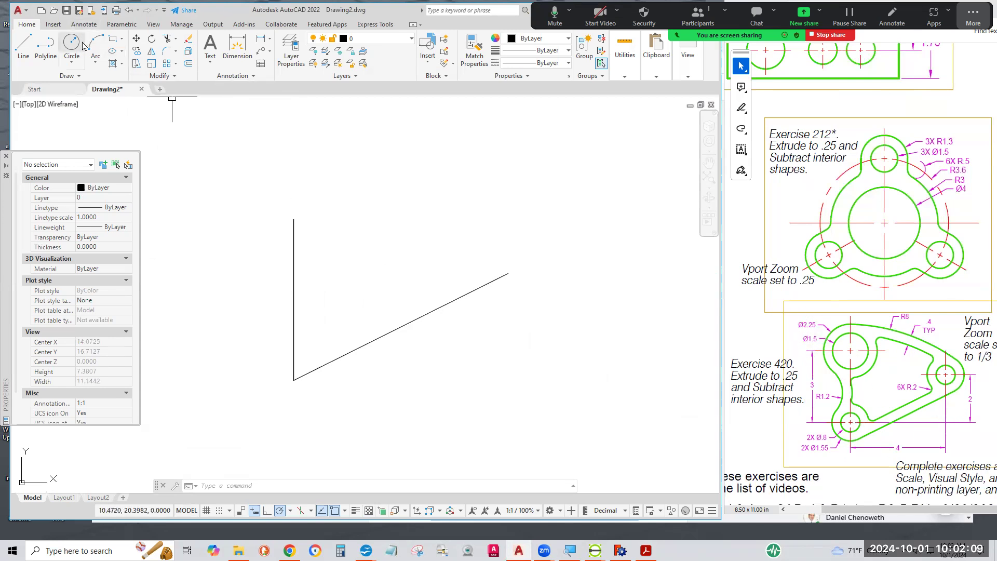
Step: Draw concentric 1.5 and 2.25 diameter circles at the vertical line's top end
left_click(71, 65)
left_click(91, 109)
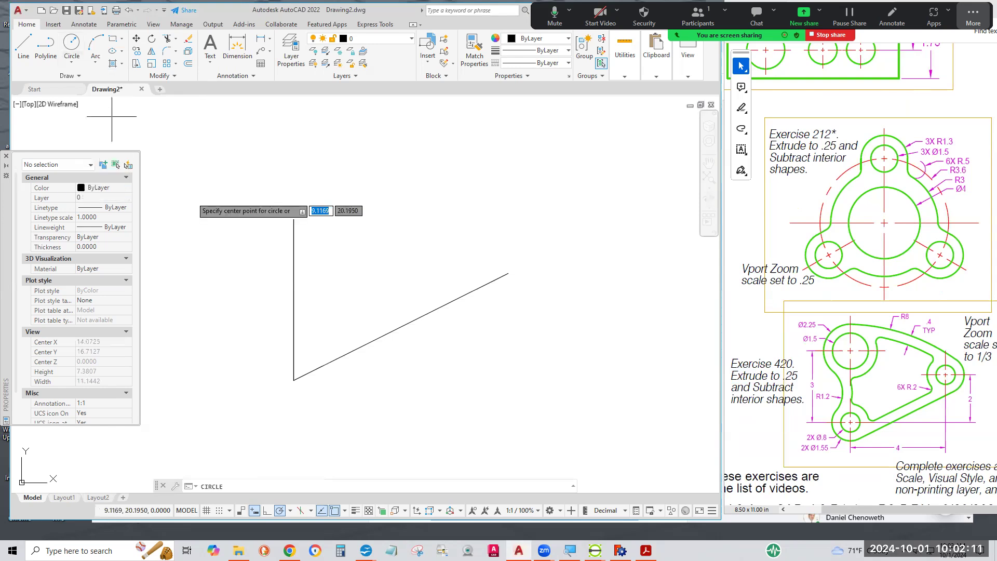
left_click(294, 219)
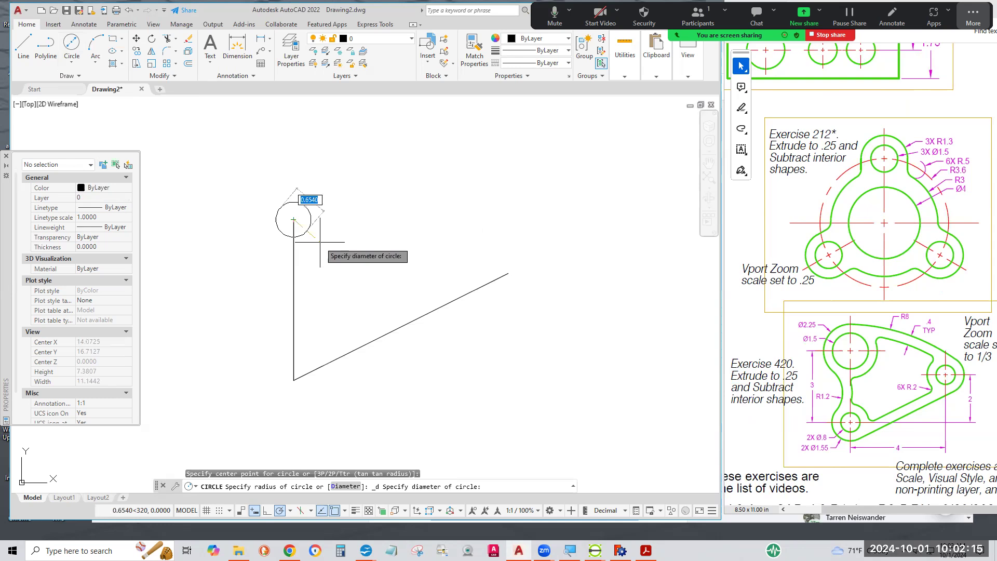
type("1.5")
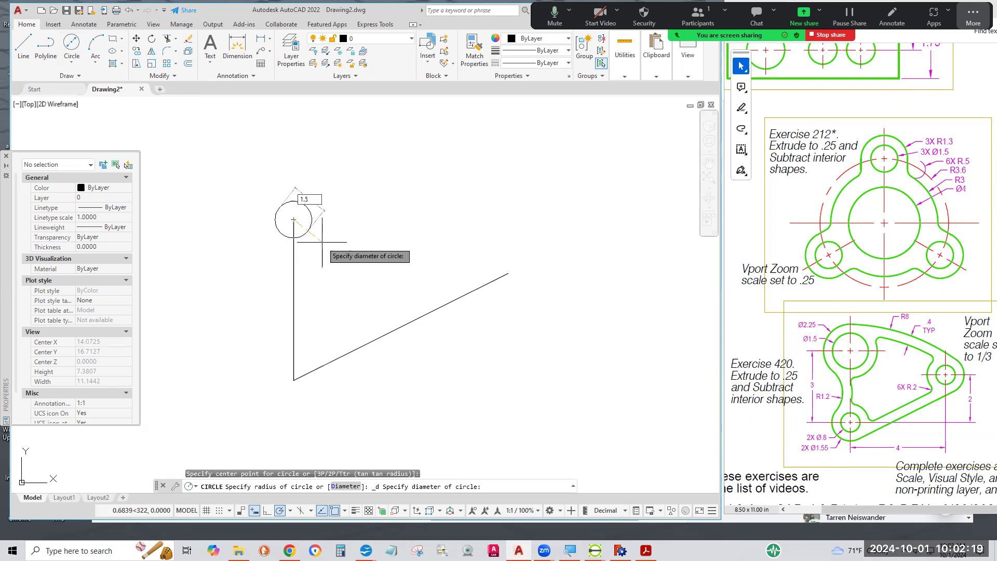
key("Return")
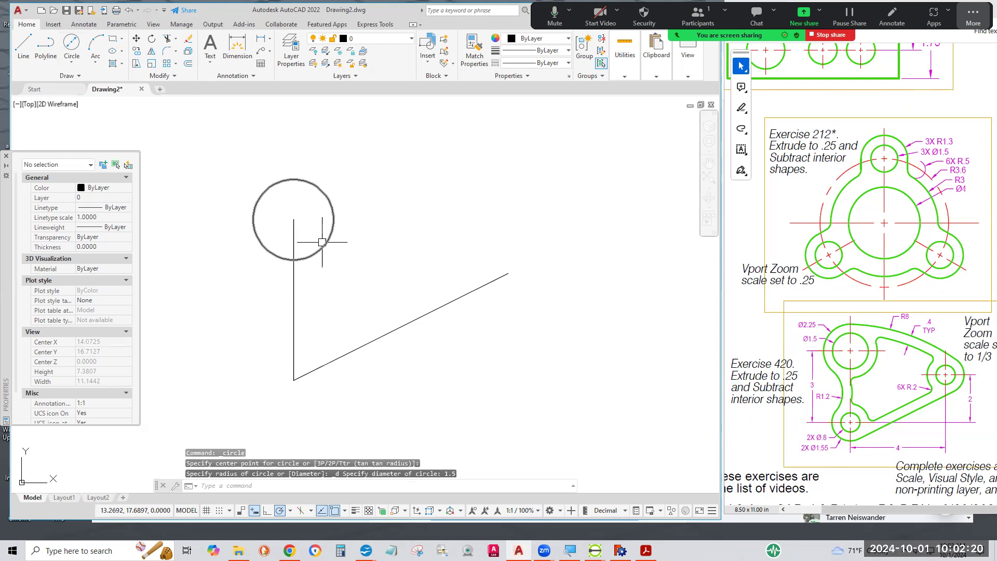
left_click(72, 44)
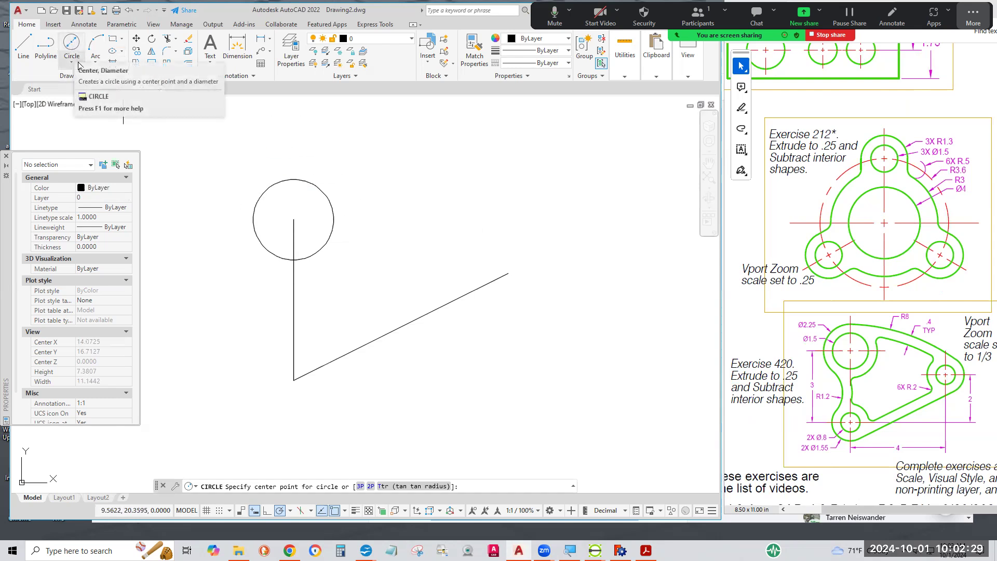
left_click(294, 220)
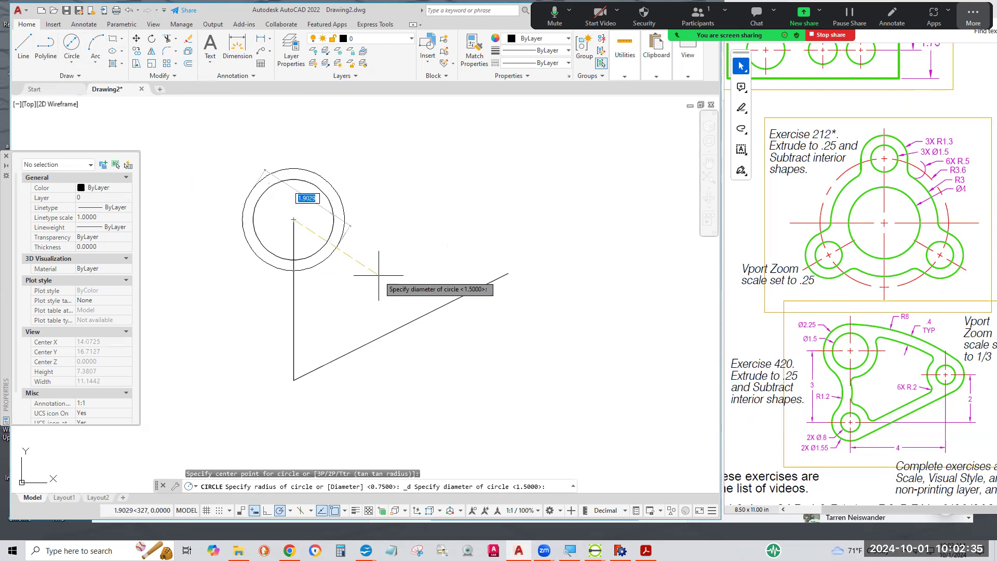
type("2")
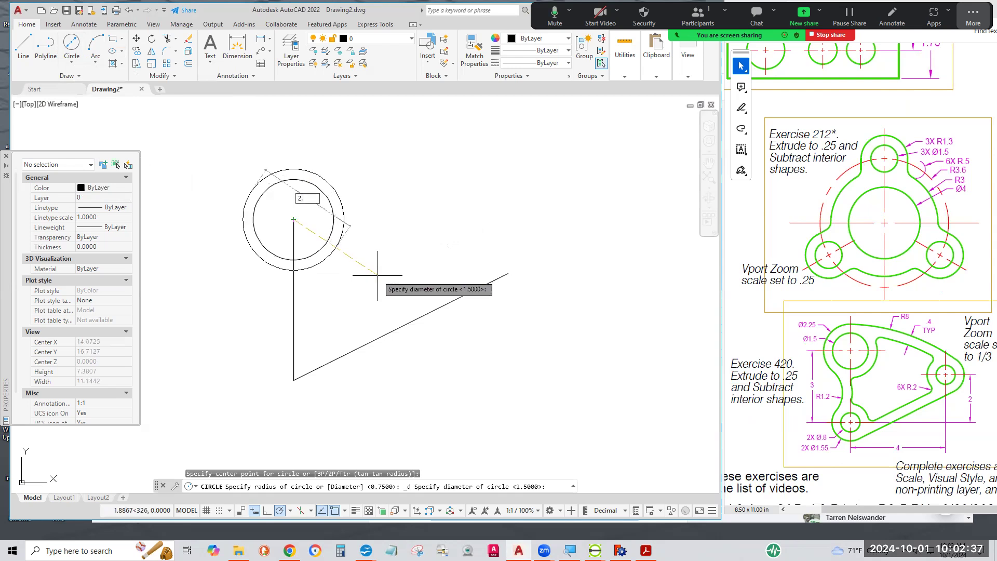
type(".25")
key("Return")
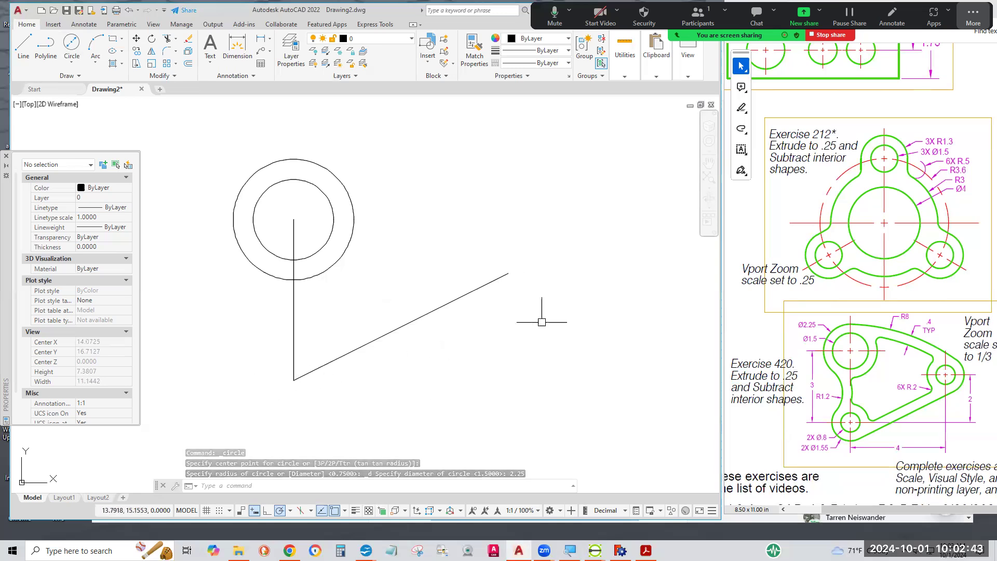
Step: Draw concentric 0.8 and 1.55 diameter circles at the vertical line's lower end
left_click(72, 46)
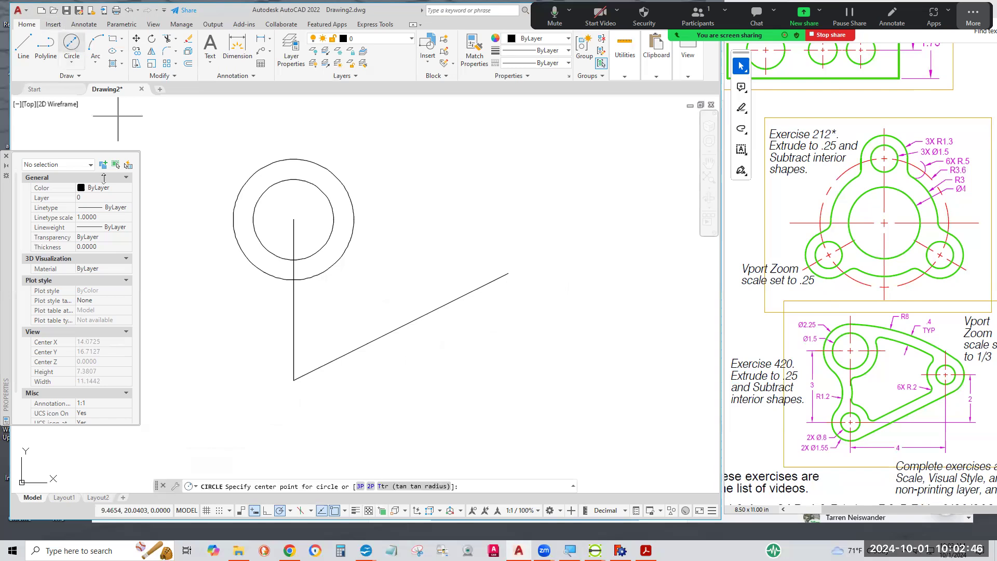
left_click(293, 381)
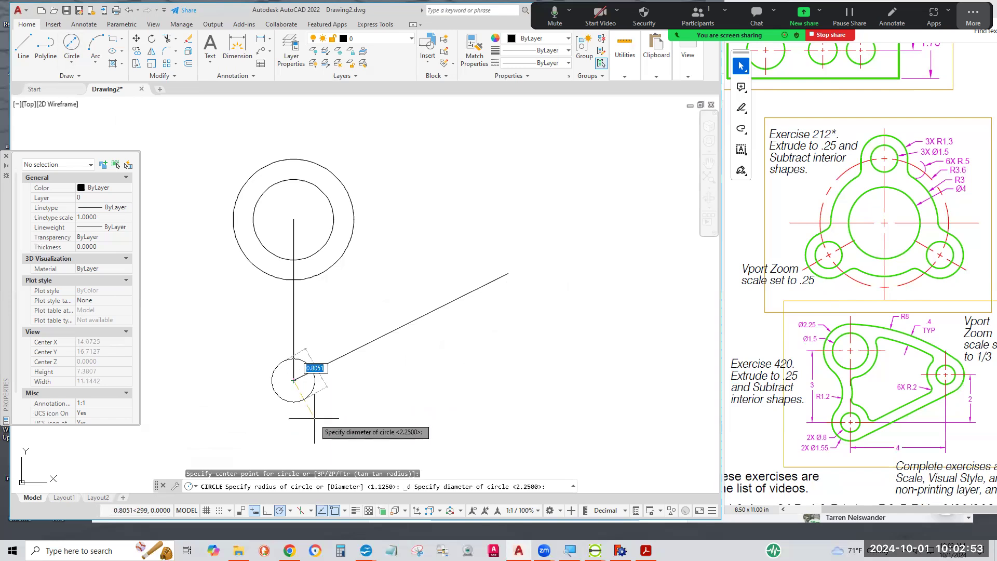
key("BackSpace")
type(".8")
key("Return")
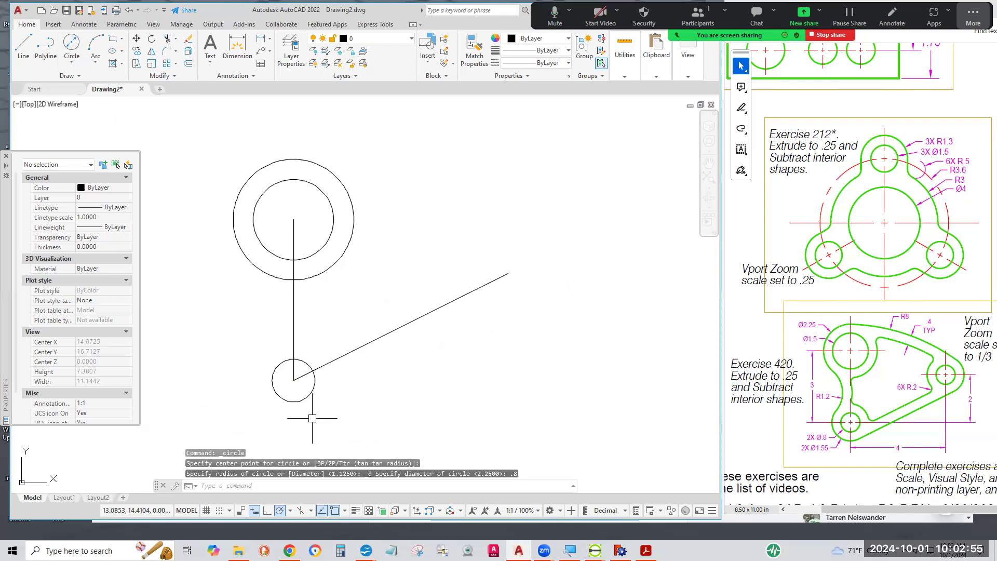
left_click(72, 45)
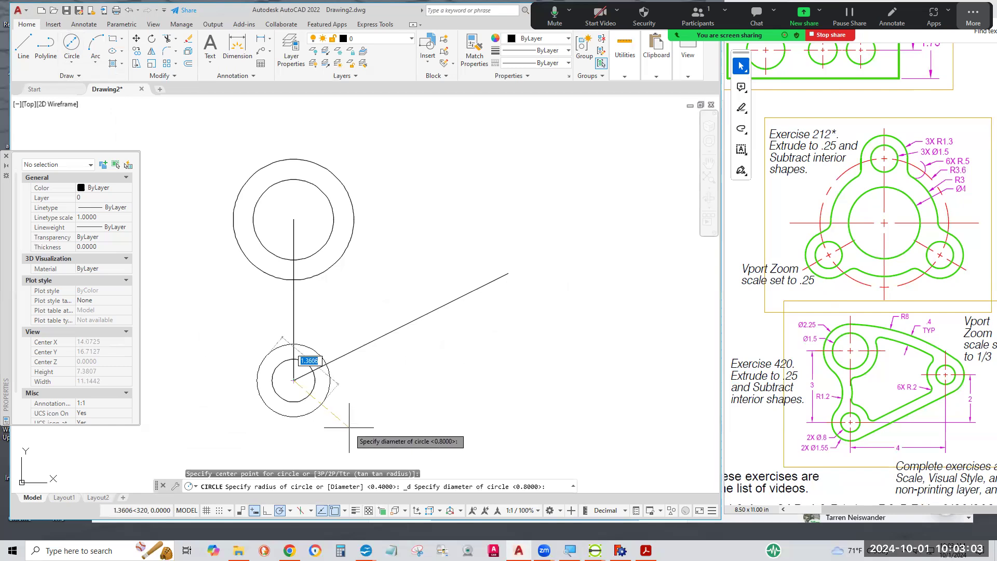
type("1.55")
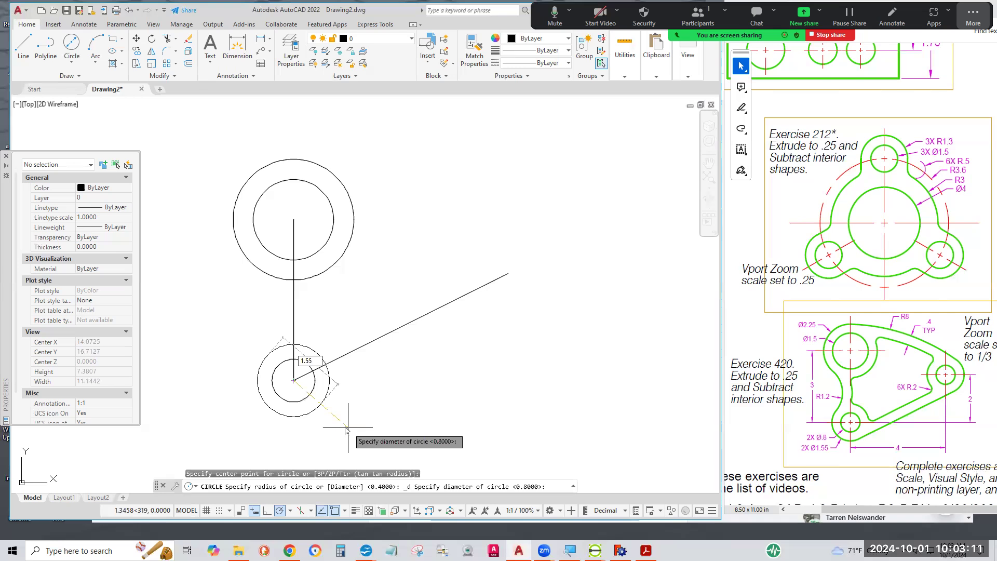
key("Return")
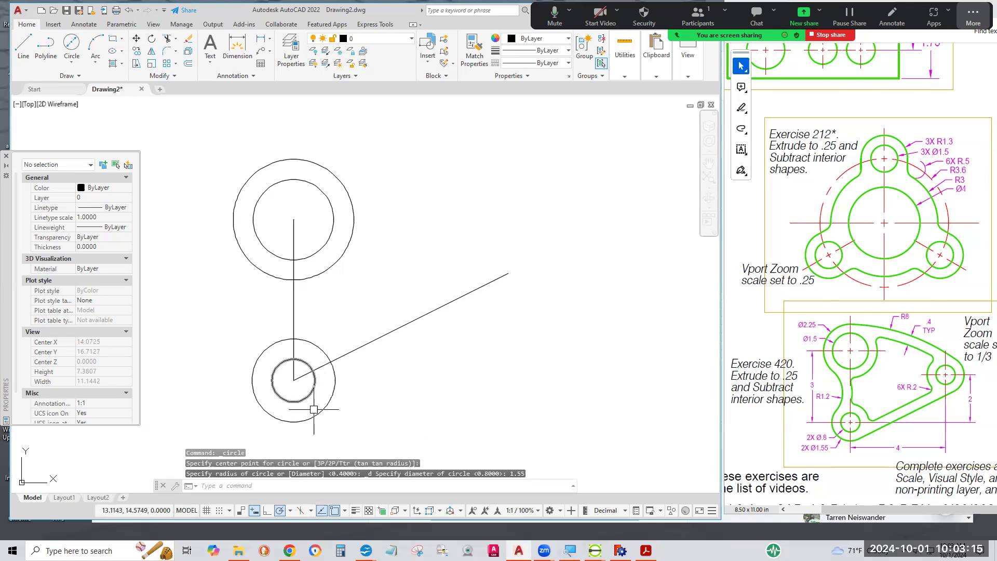
Step: Copy the lower Ø0.8/Ø1.55 circle pair from its centre to the slanted line's upper end
left_click(136, 52)
left_click(326, 427)
left_click(297, 399)
key("Return")
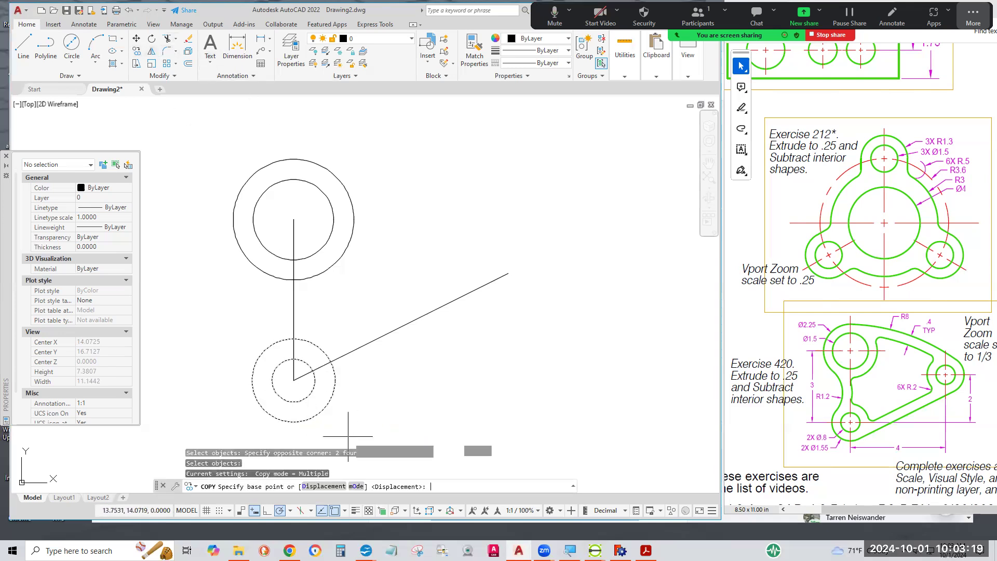
left_click(293, 380)
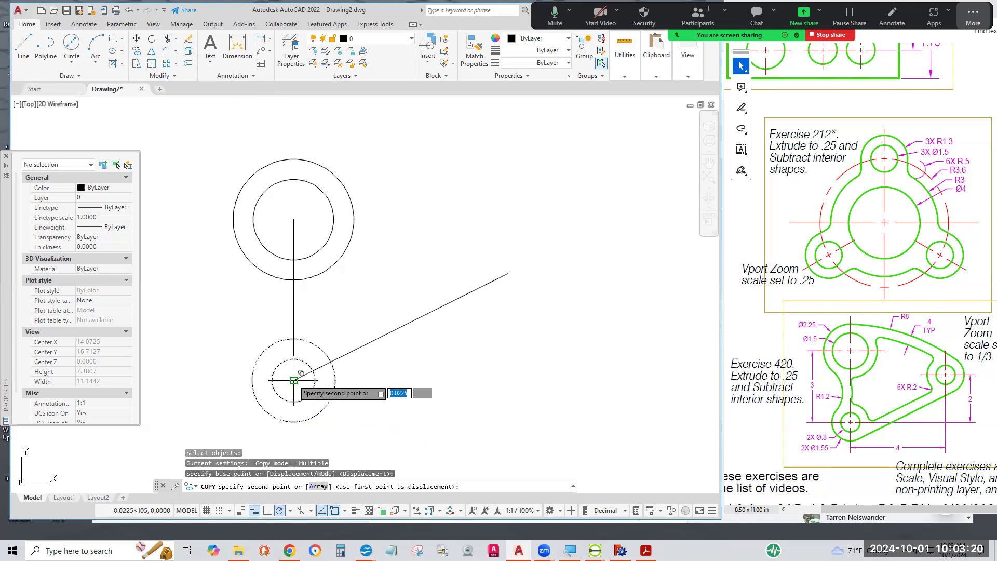
left_click(508, 274)
key("Return")
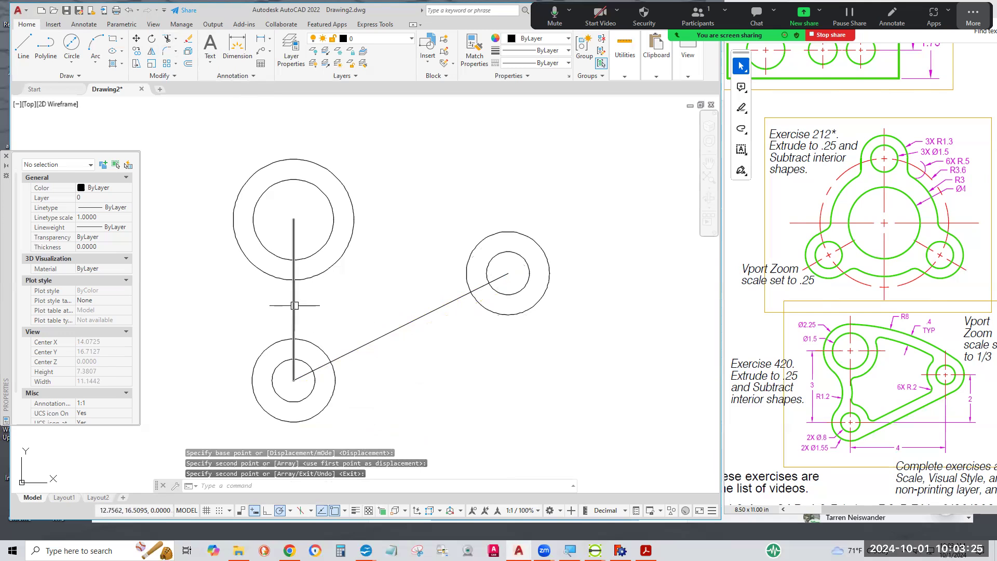
left_click(188, 39)
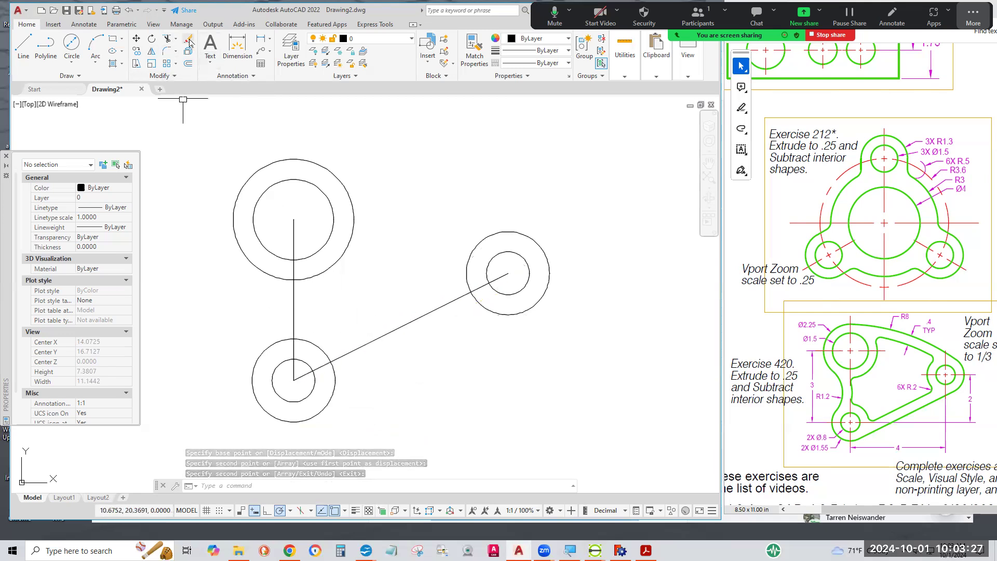
Step: Window-select the vertical and slanted construction lines and delete them
left_click(387, 344)
left_click(329, 310)
left_click(312, 307)
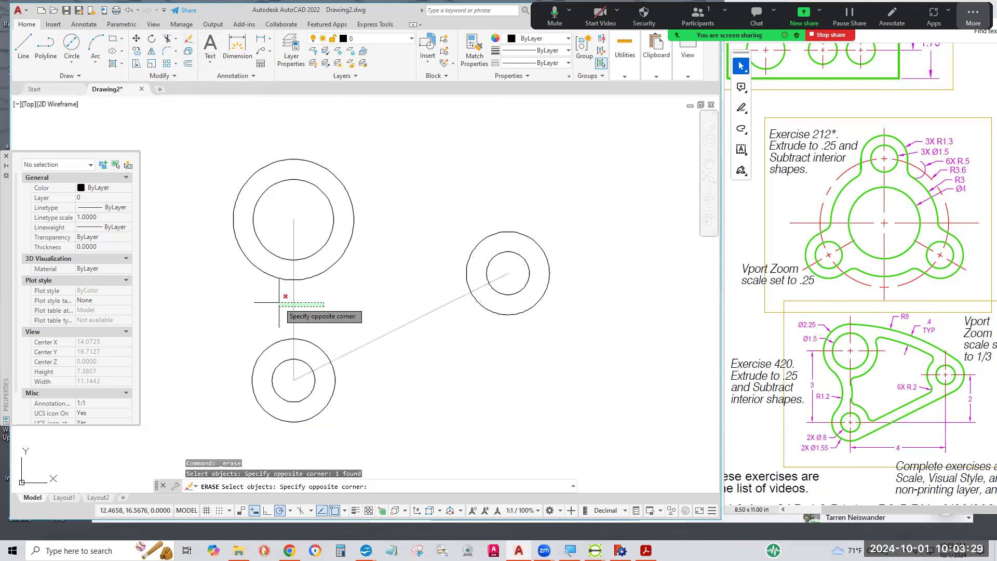
left_click(289, 297)
key("Return")
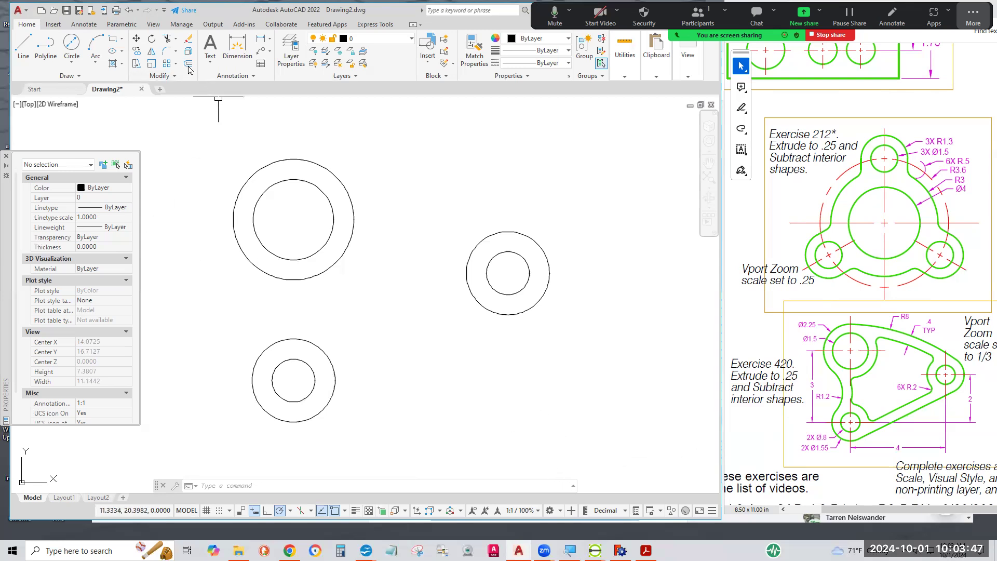
Step: Fillet the lower and upper outer circles with a 1.2 radius arc on their left side
left_click(166, 51)
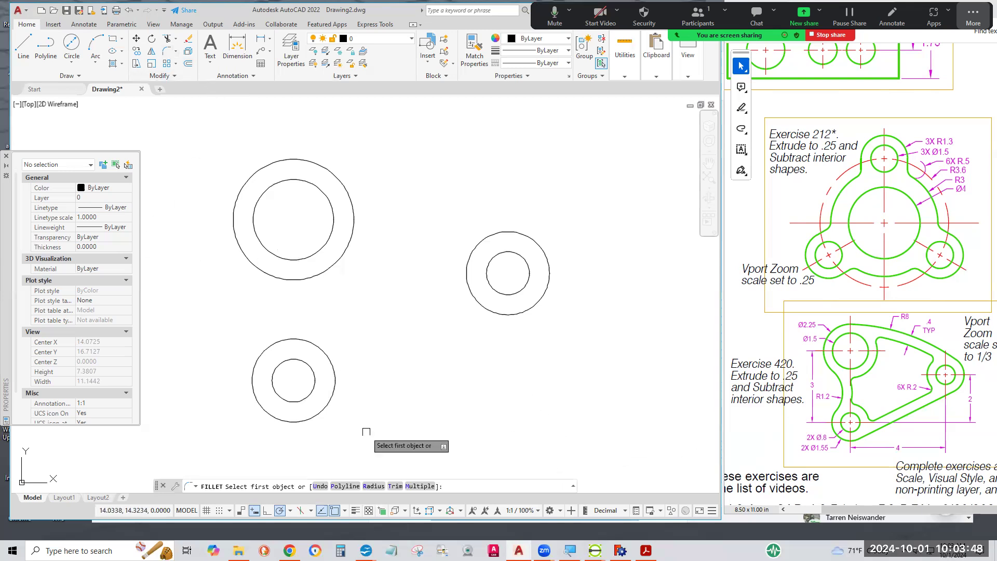
left_click(374, 486)
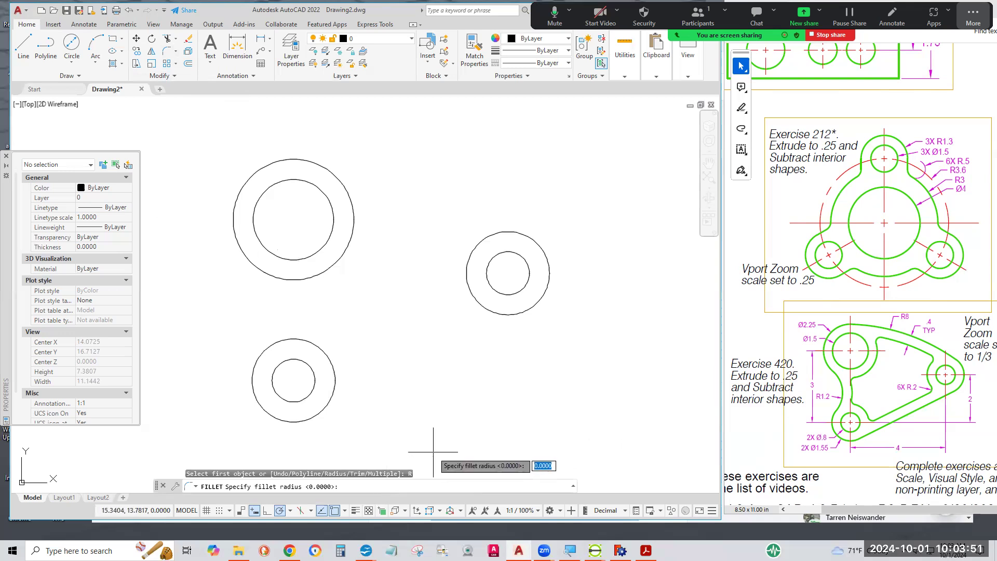
type("1.2")
key("Return")
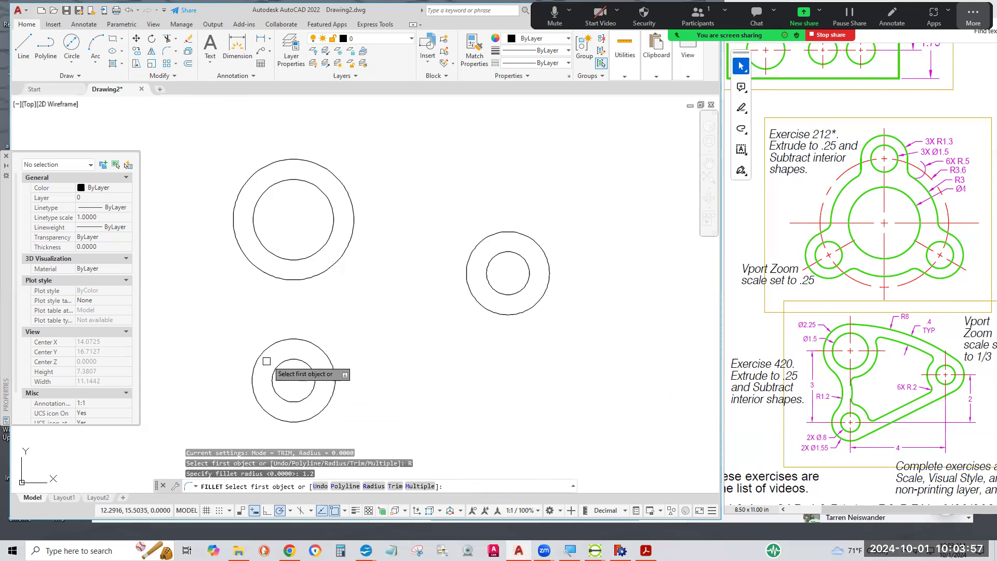
left_click(254, 370)
left_click(245, 256)
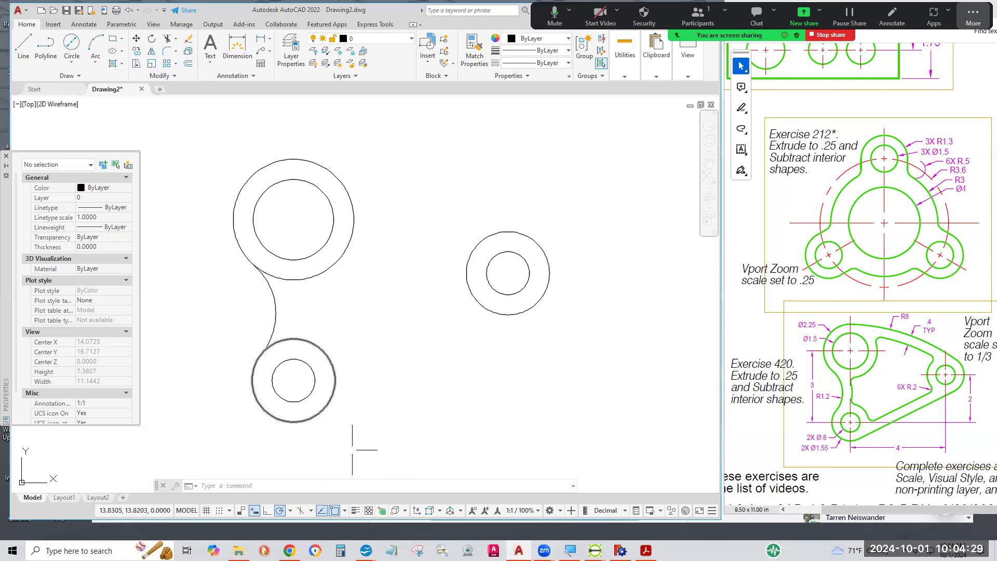
Step: Draw a line tangent to the lower outer circle and the right outer circle
left_click(31, 52)
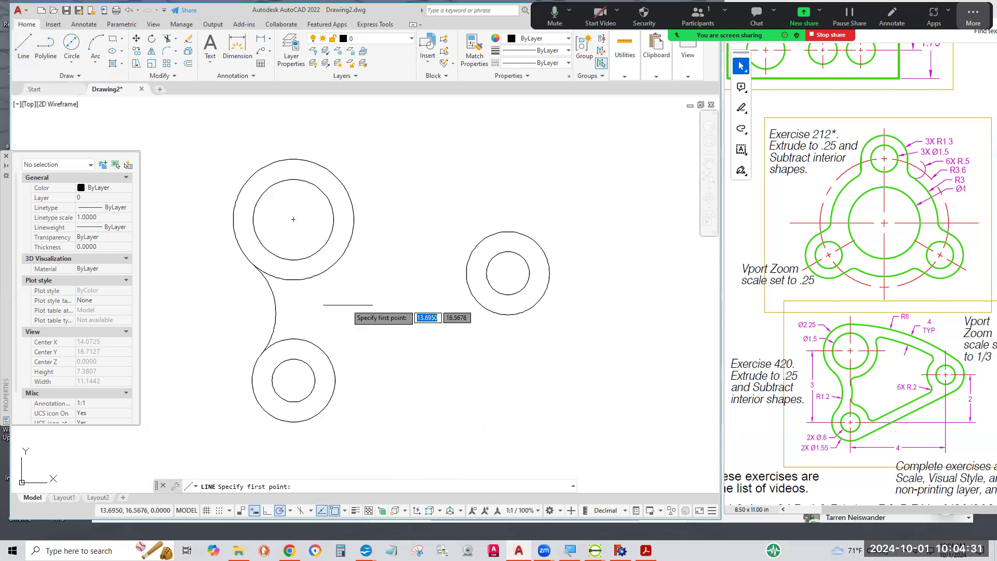
right_click(351, 314, "shift")
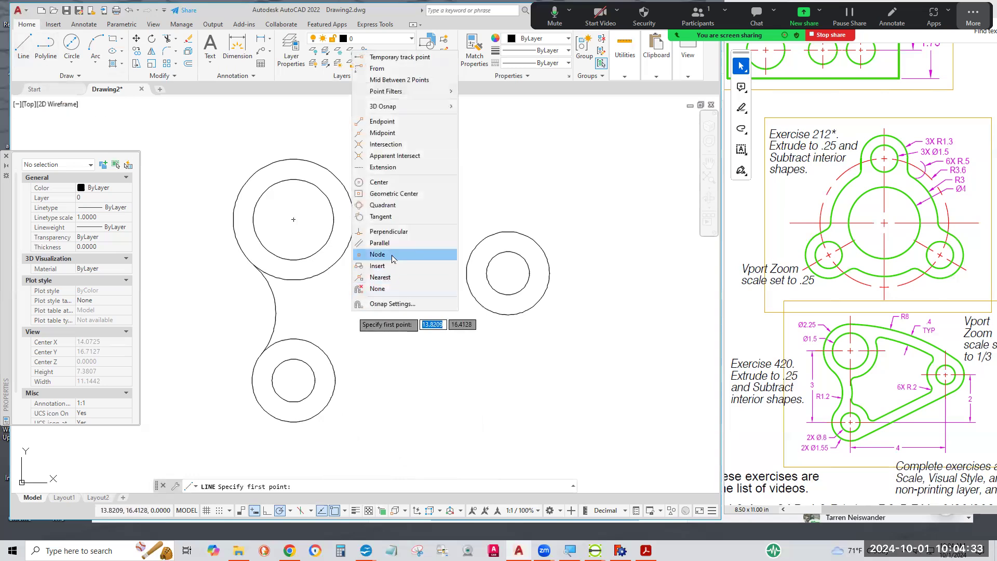
left_click(384, 216)
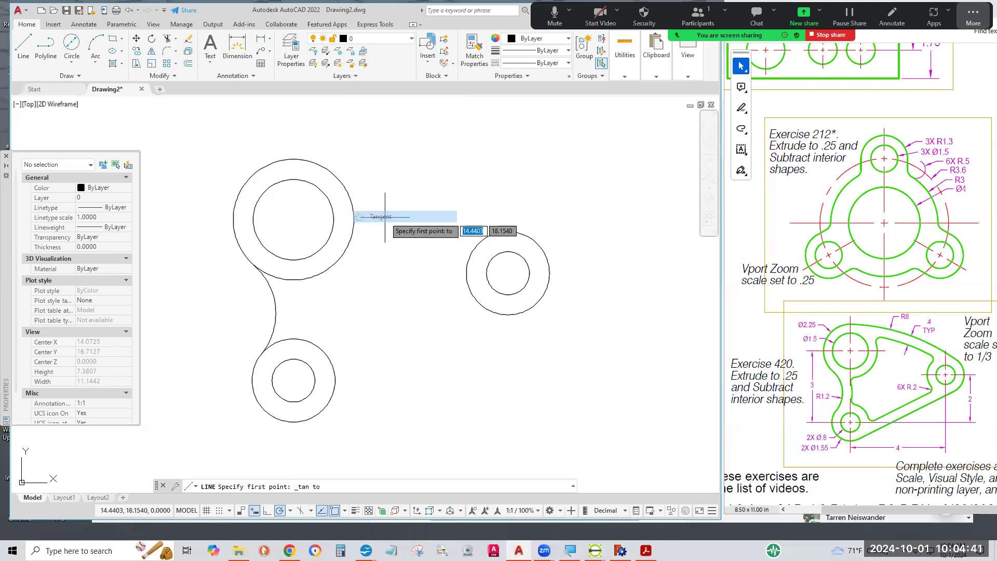
left_click(310, 417)
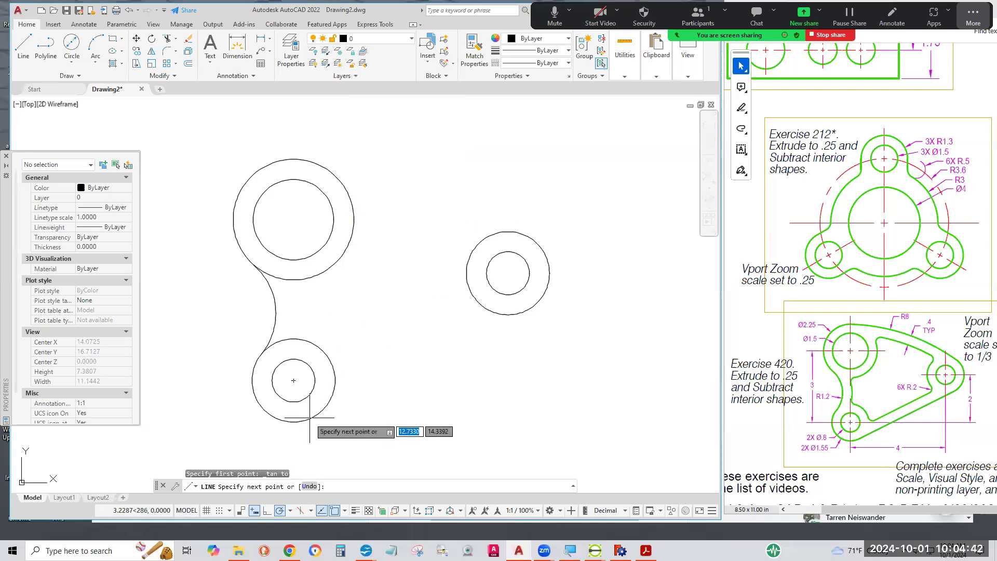
right_click(360, 319, "shift")
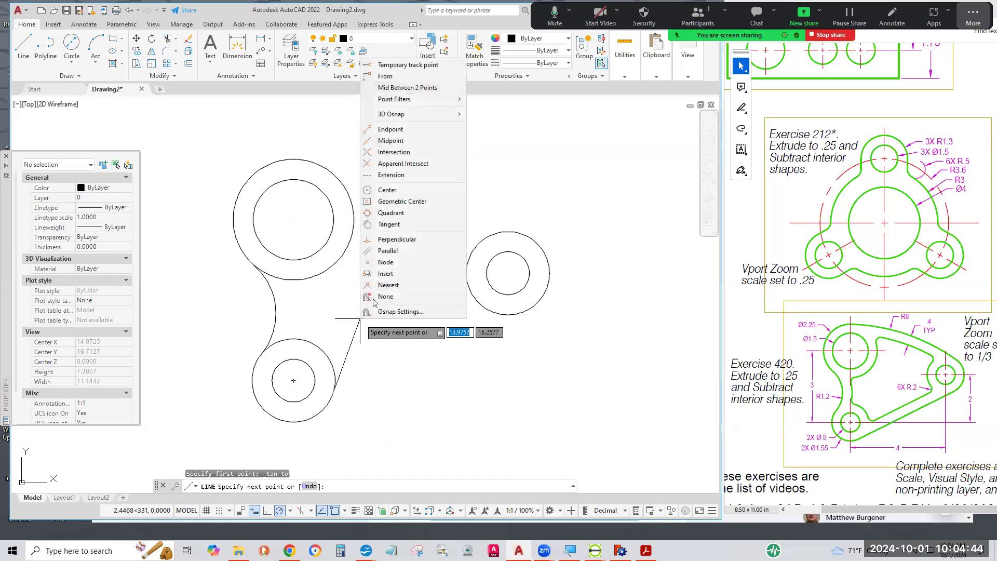
left_click(396, 225)
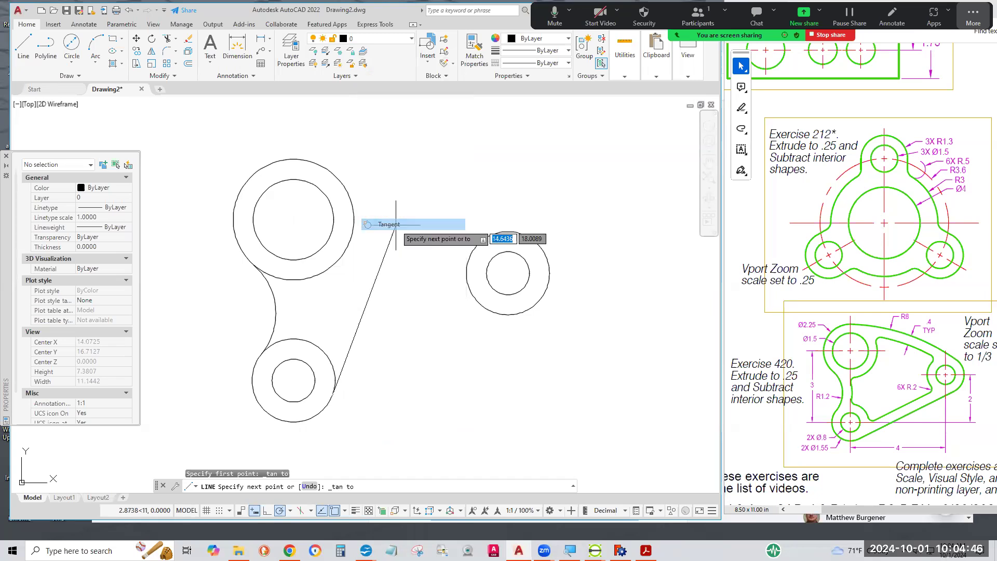
left_click(526, 311)
key("Return")
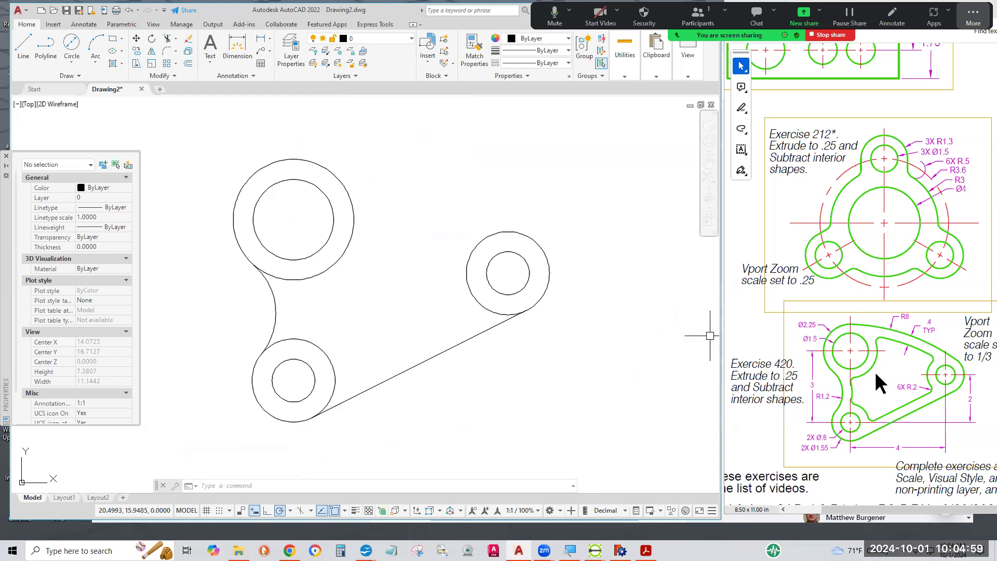
Step: Draw a radius 8 circle tangent to the upper-left and right outer circles
left_click_drag(899, 315, 911, 313)
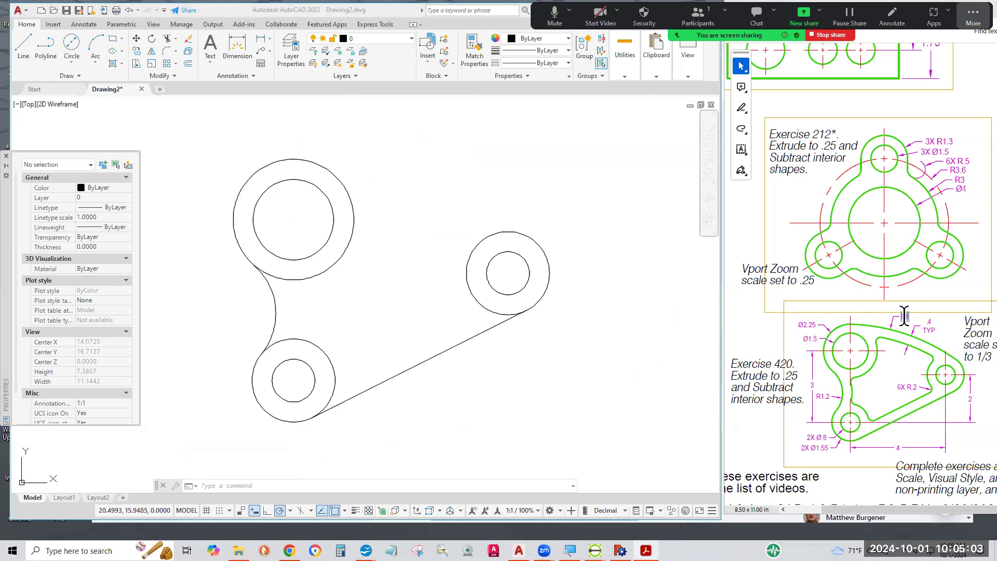
left_click(74, 66)
left_click(71, 65)
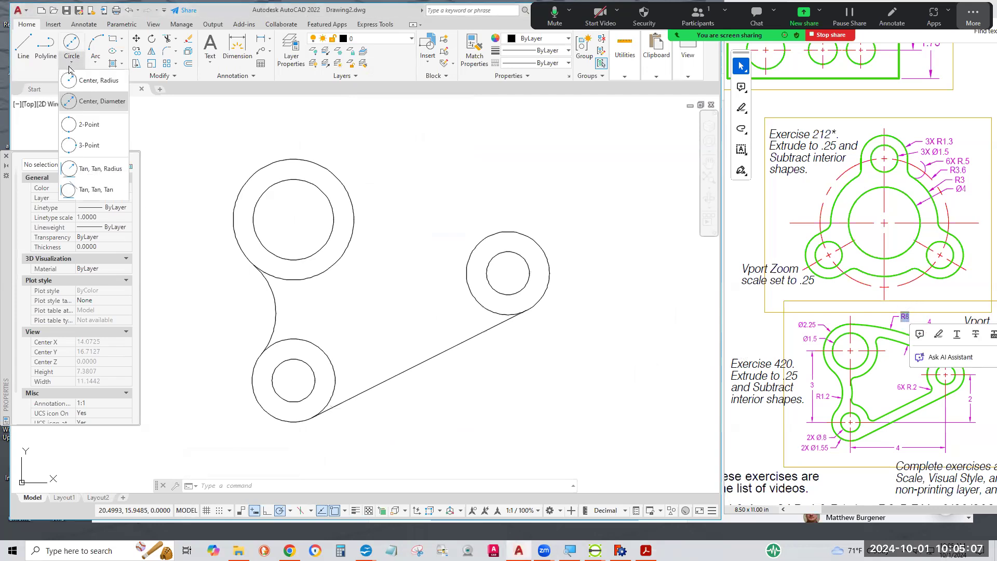
left_click(87, 169)
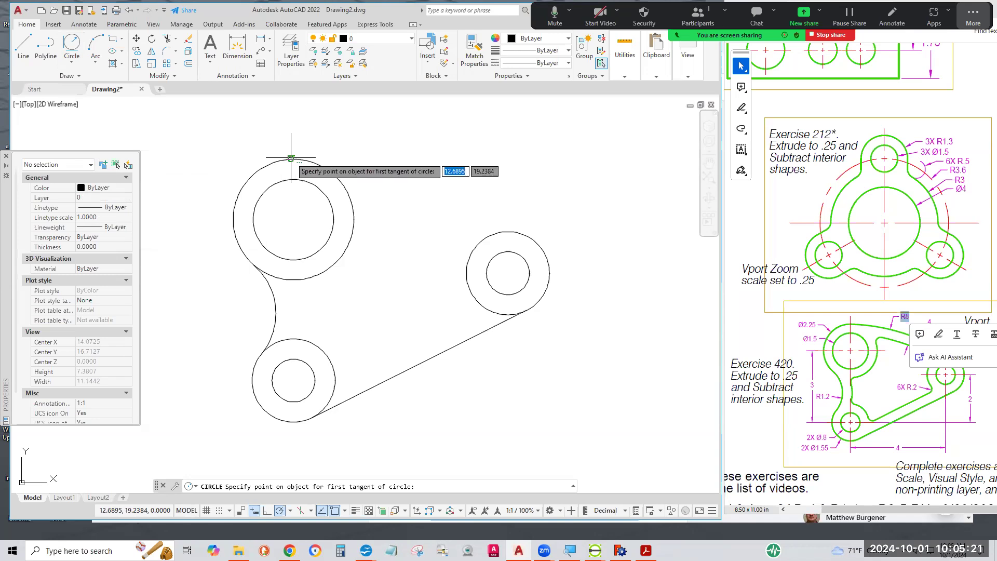
left_click(291, 158)
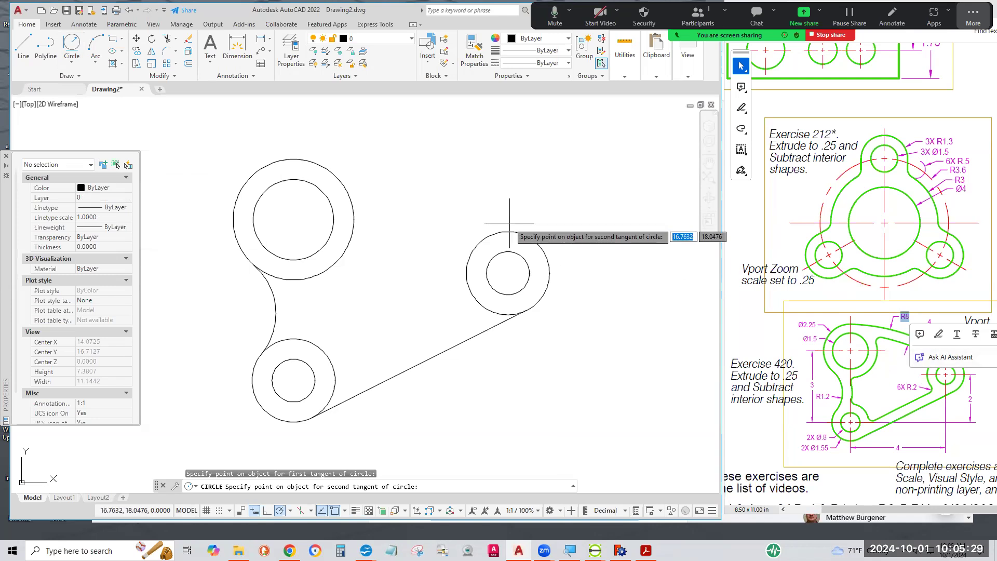
left_click(523, 232)
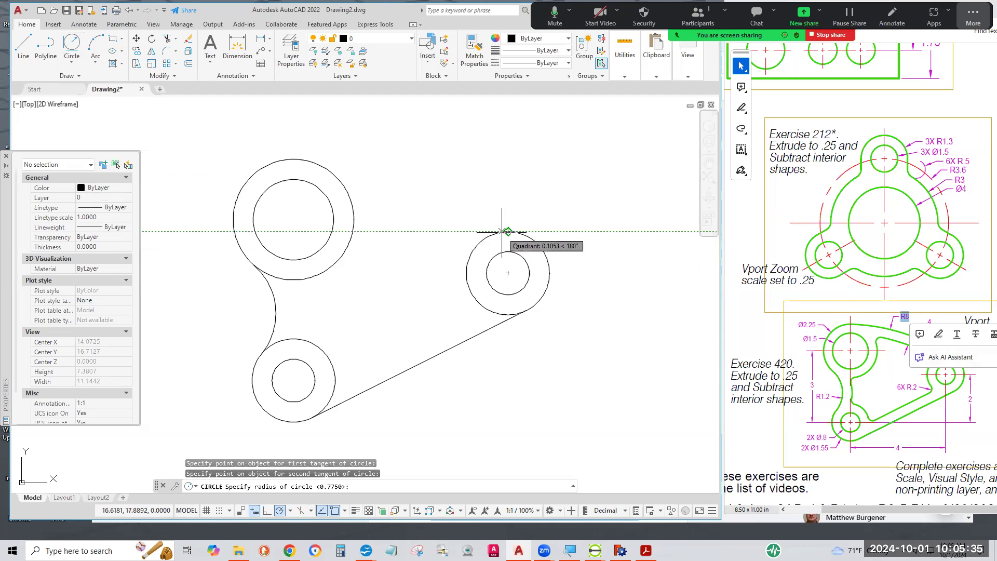
type("8")
key("Return")
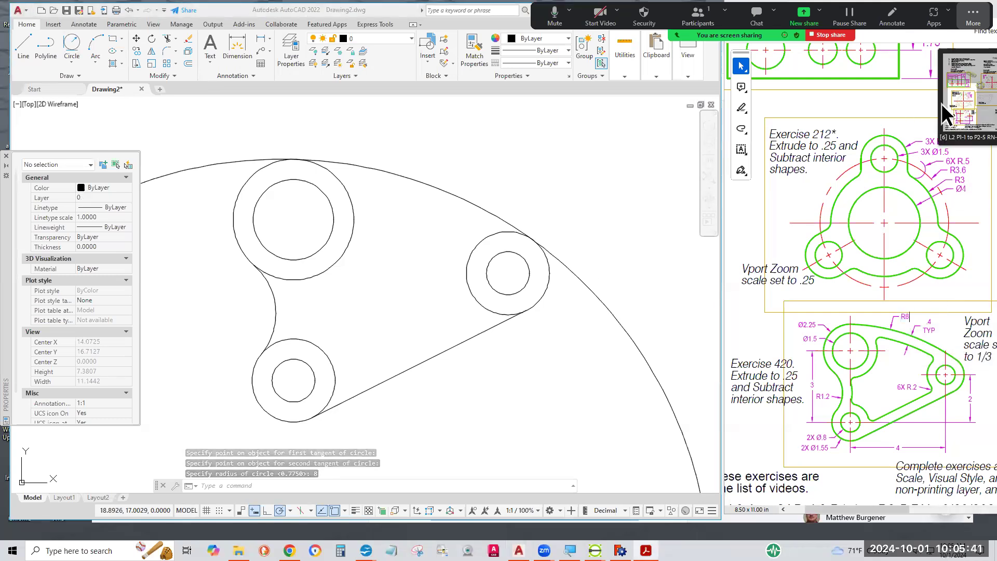
Step: Trim the excess part of the R8 circle, keeping the top arc between the bosses
left_click_drag(968, 102, 964, 105)
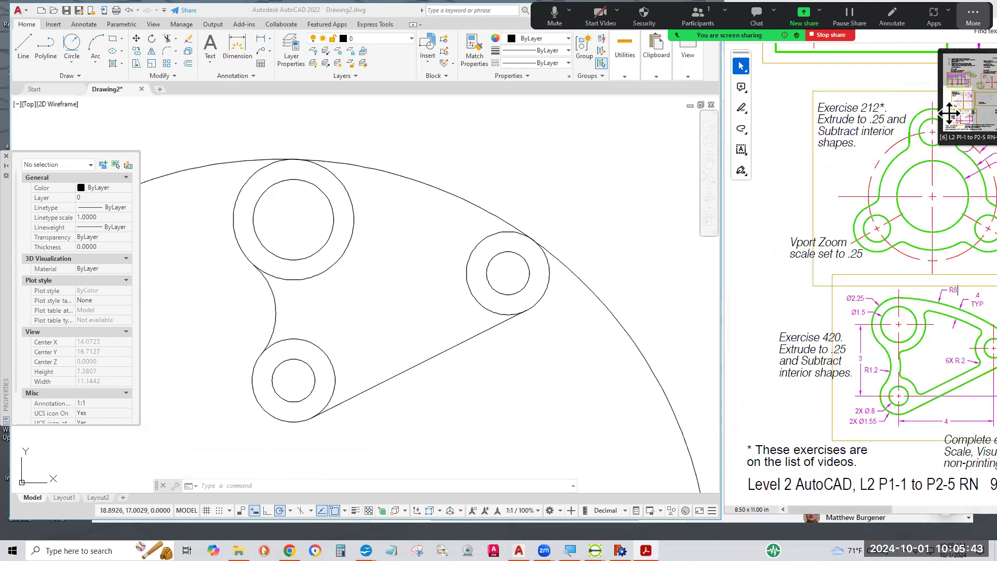
left_click_drag(846, 511, 872, 511)
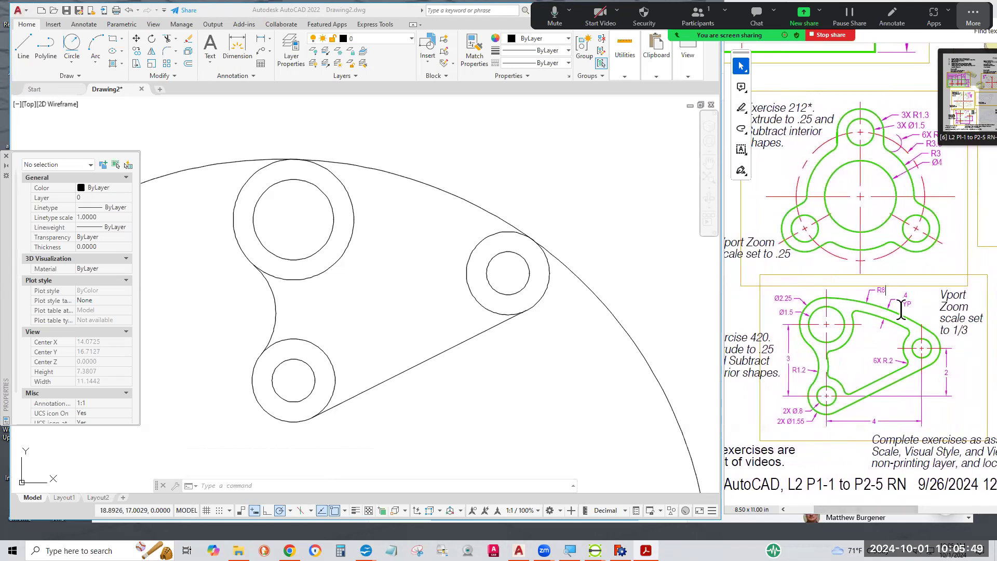
left_click_drag(900, 295, 917, 294)
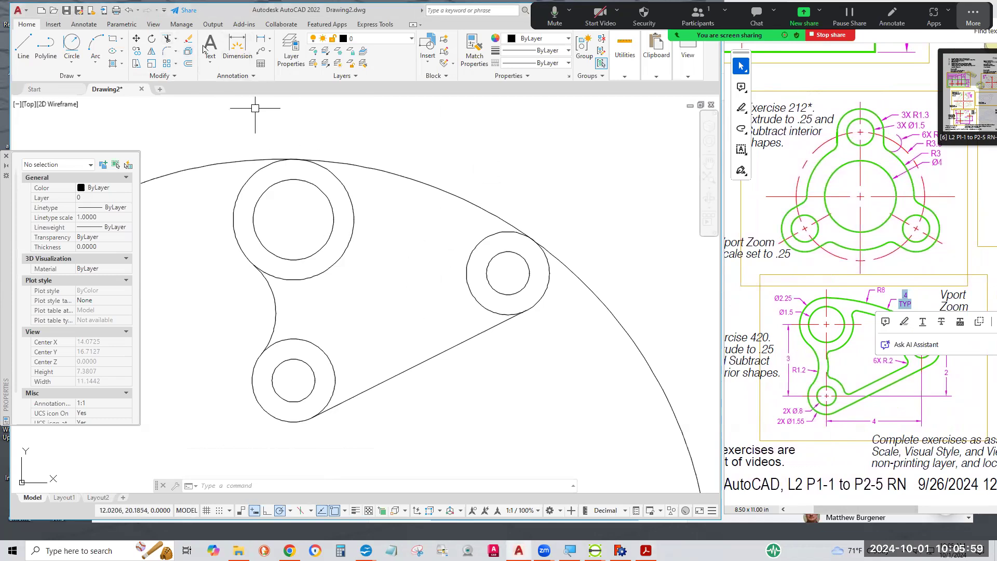
left_click(167, 40)
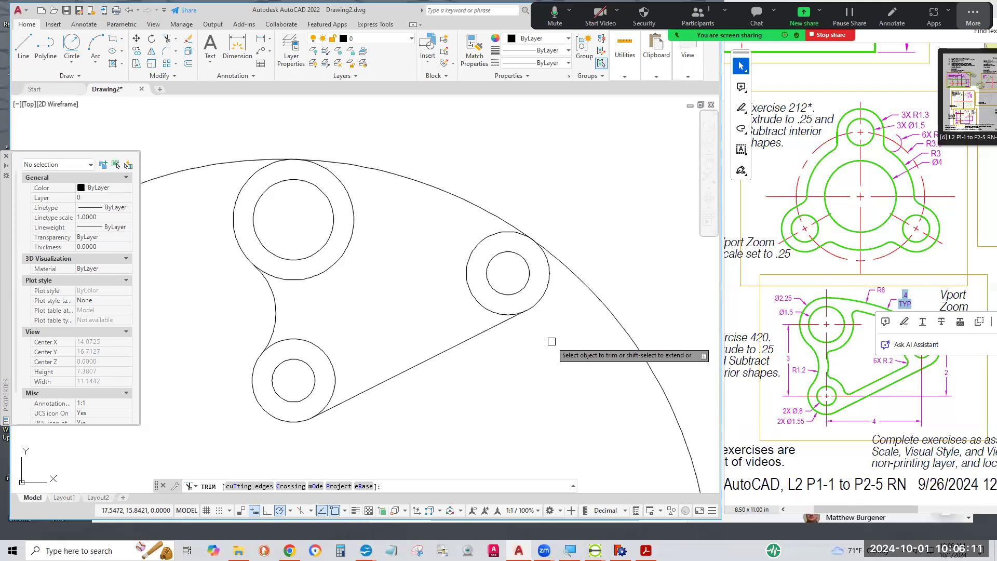
left_click(587, 288)
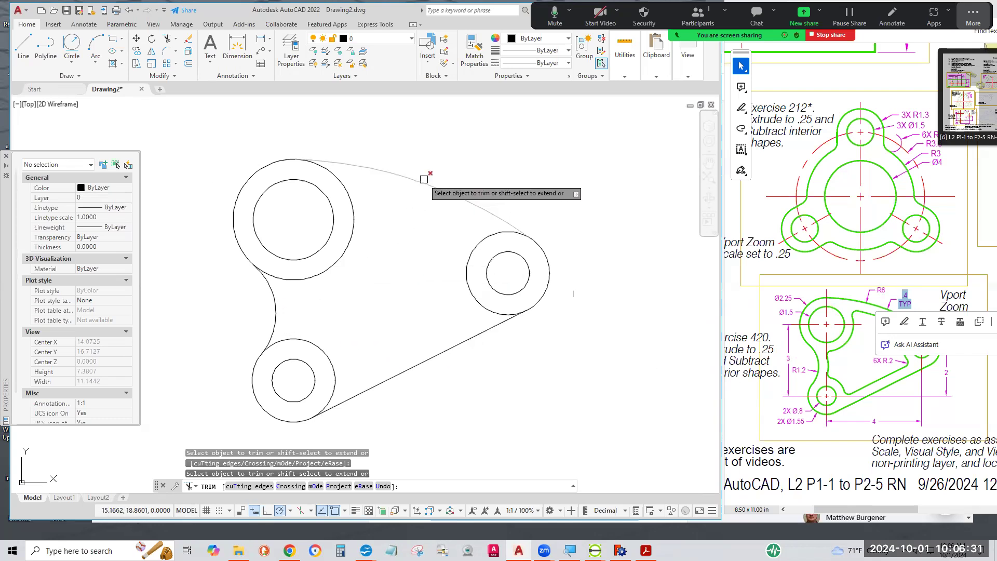
Step: Offset the lower tangent line, upper arc and left arc 0.4 toward the bracket's inside
left_click(188, 65)
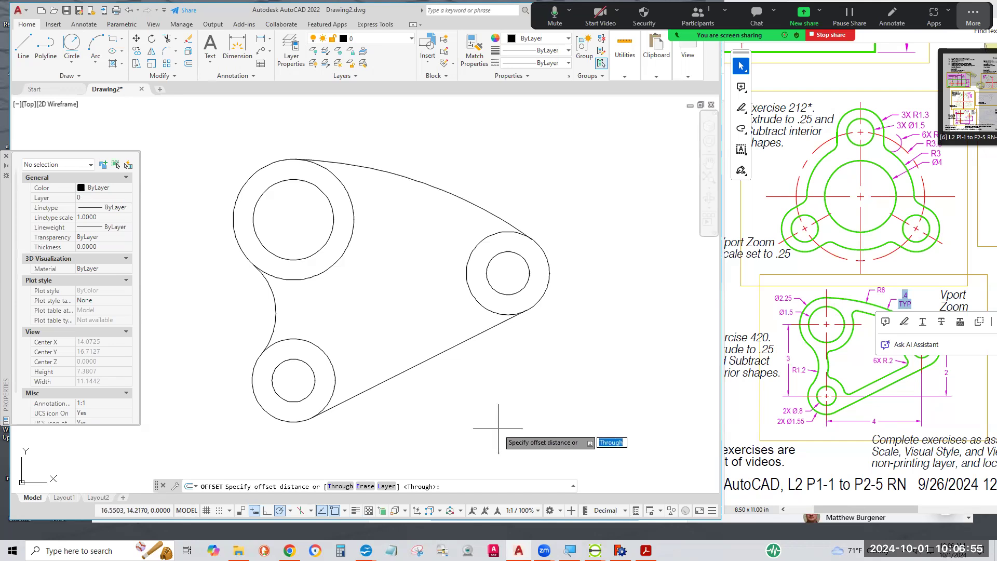
type(".4")
key("Return")
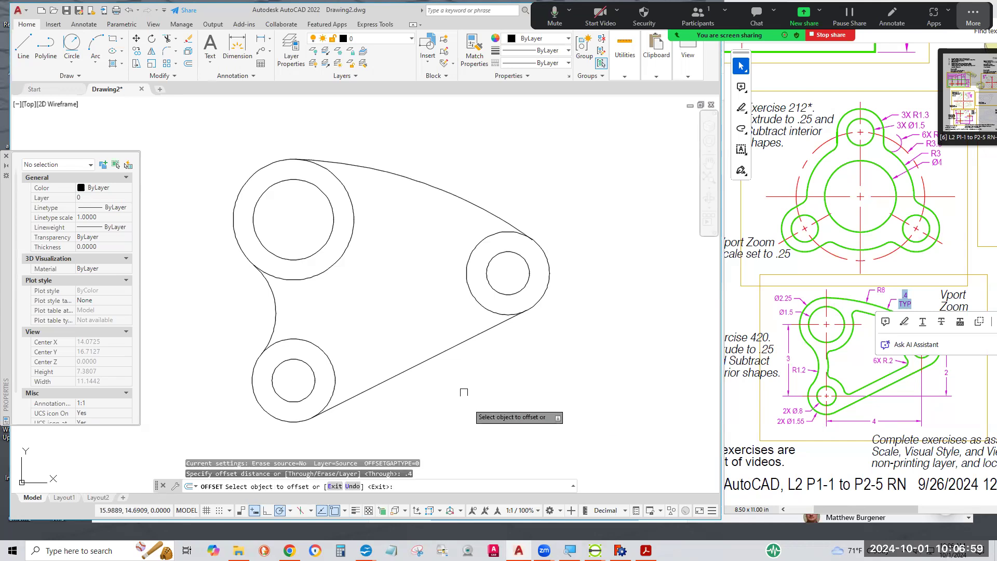
left_click(434, 355)
left_click(422, 323)
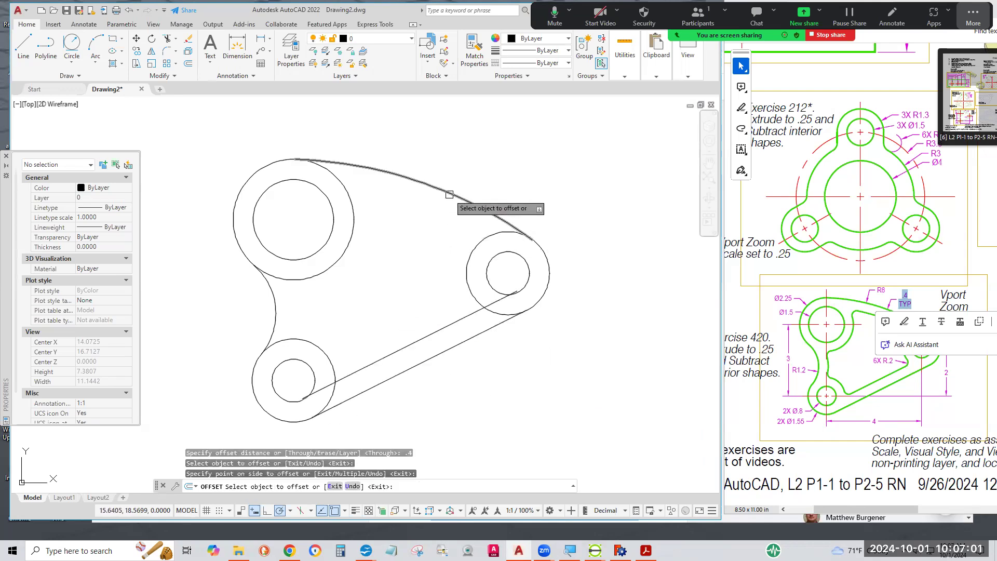
left_click(444, 195)
left_click(408, 238)
left_click(276, 314)
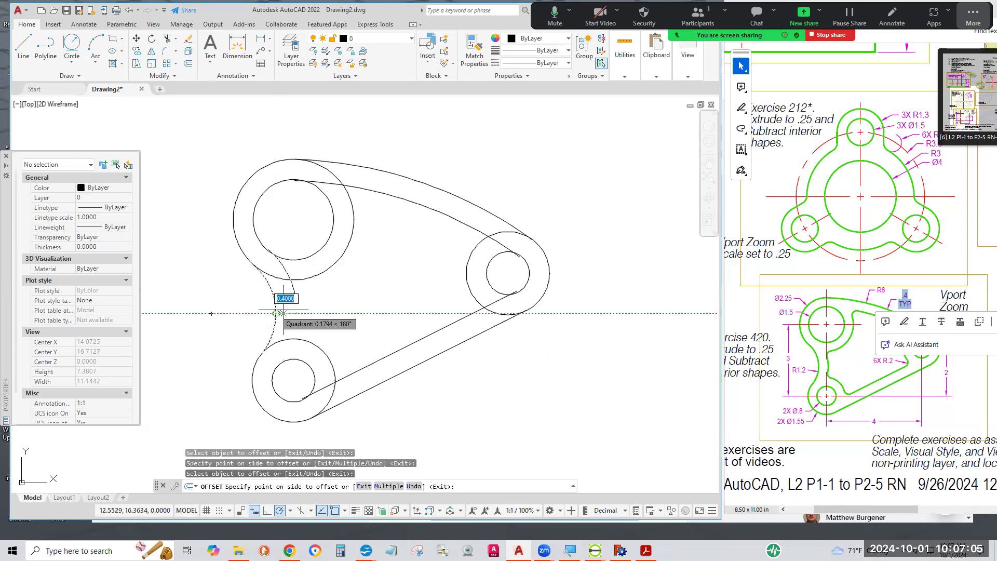
left_click(377, 300)
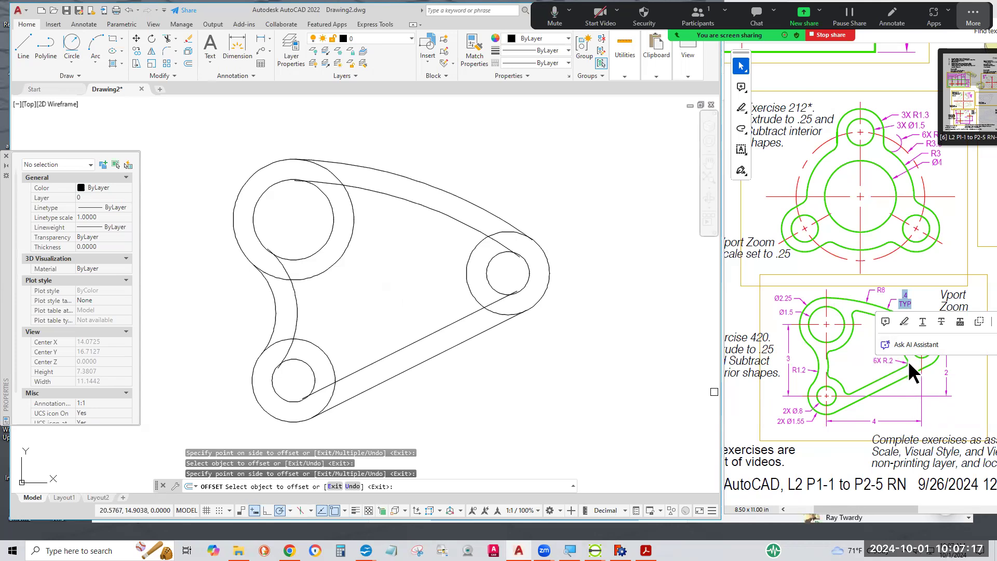
left_click_drag(872, 360, 894, 361)
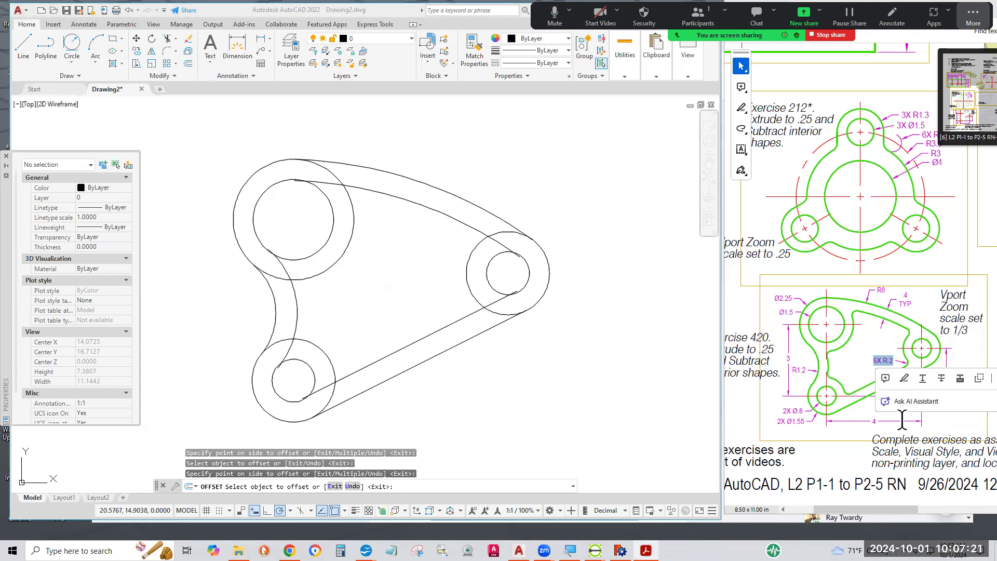
left_click(860, 470)
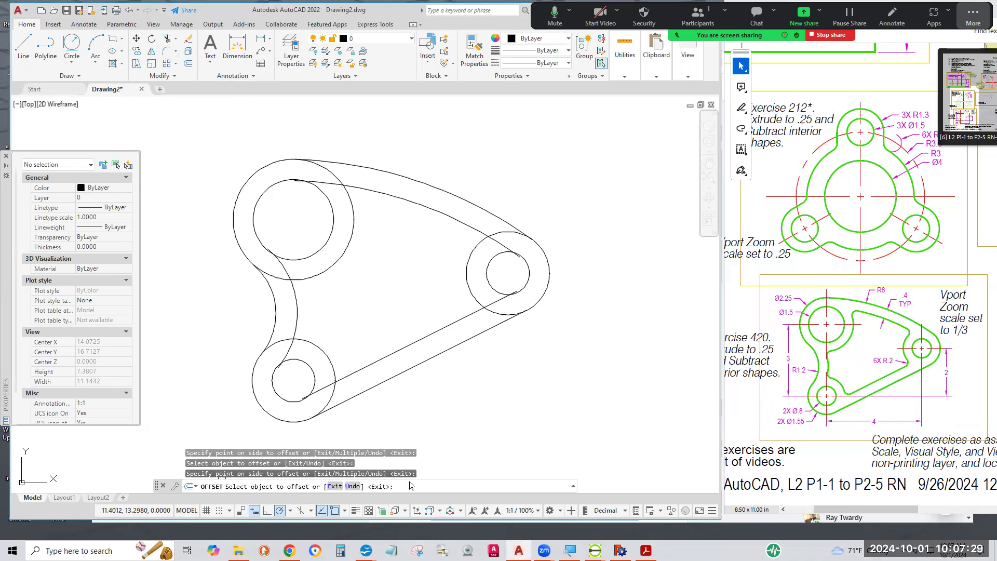
key("Escape")
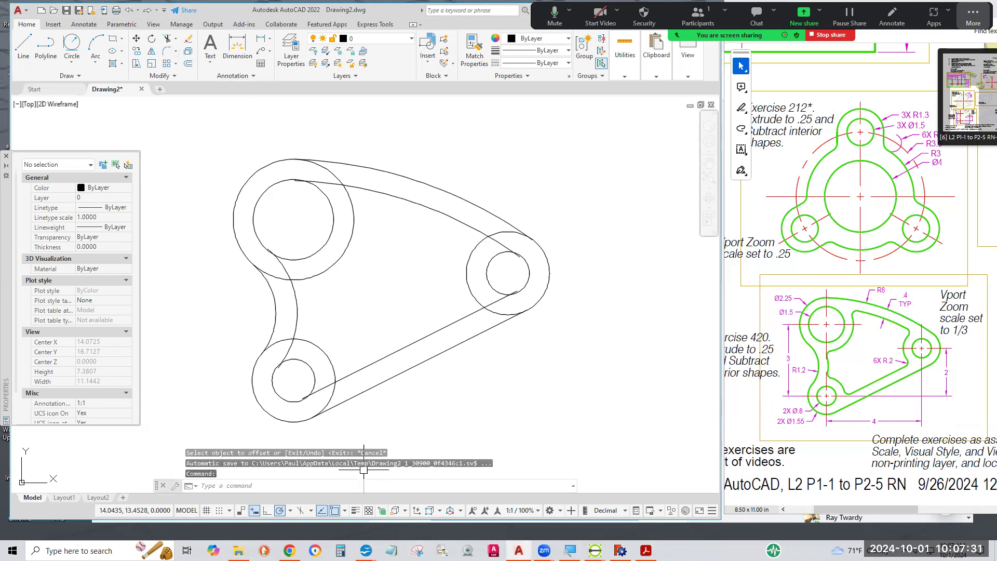
Step: Set a 0.2 fillet radius and round the inner corners at the bottom-left boss and left arc
left_click(173, 53)
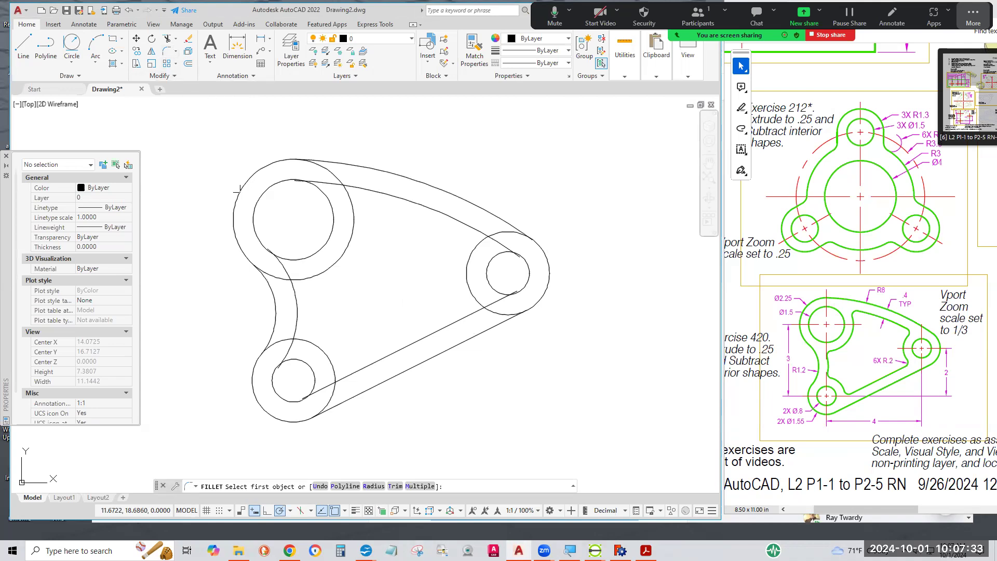
left_click(375, 488)
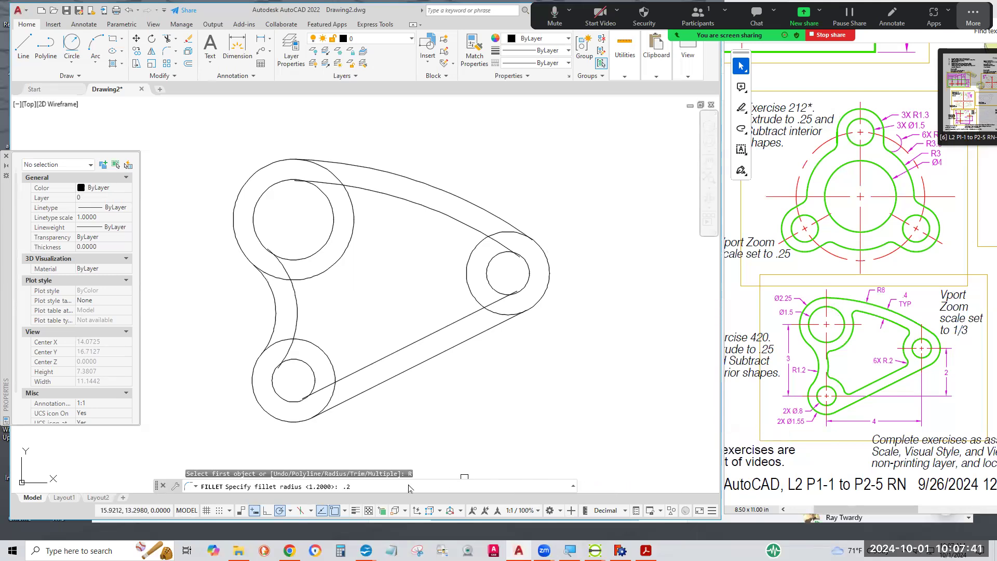
key("Return")
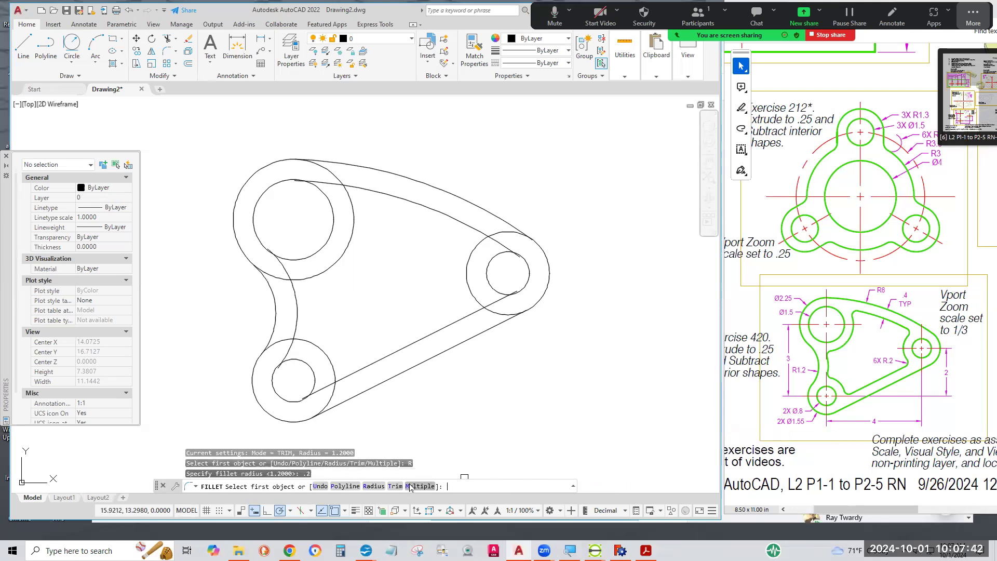
left_click(348, 373)
left_click(326, 407)
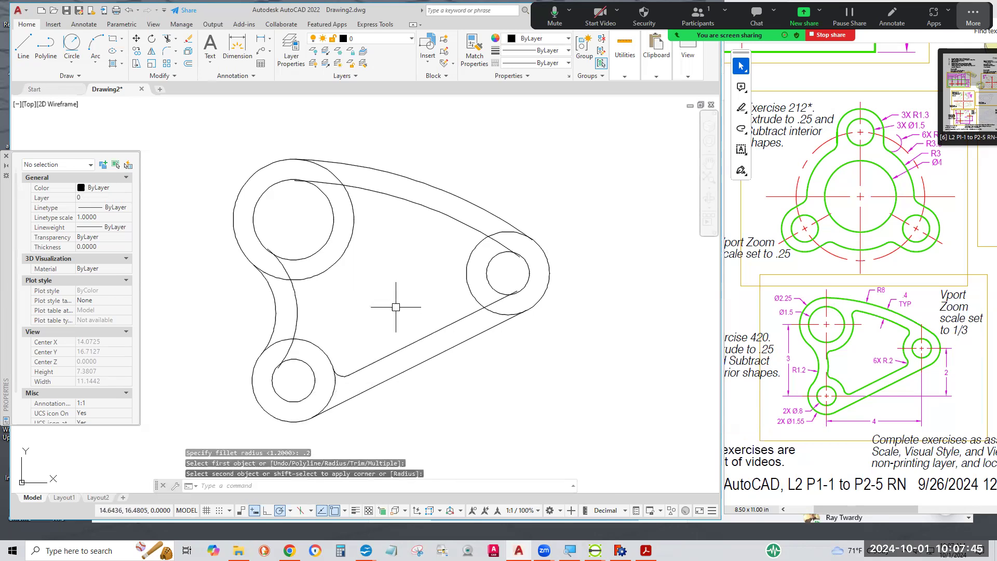
key("Return")
left_click(297, 340)
left_click(296, 326)
key("Return")
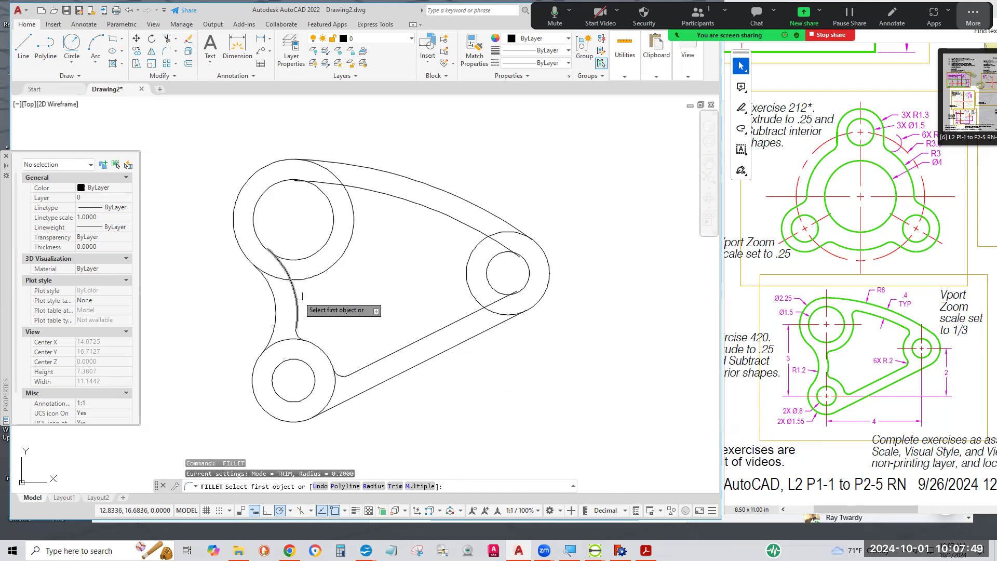
left_click(299, 296)
left_click(303, 279)
Step: Round the remaining inner corners at the top-left boss and both sides of the right boss with R0.2
key("Return")
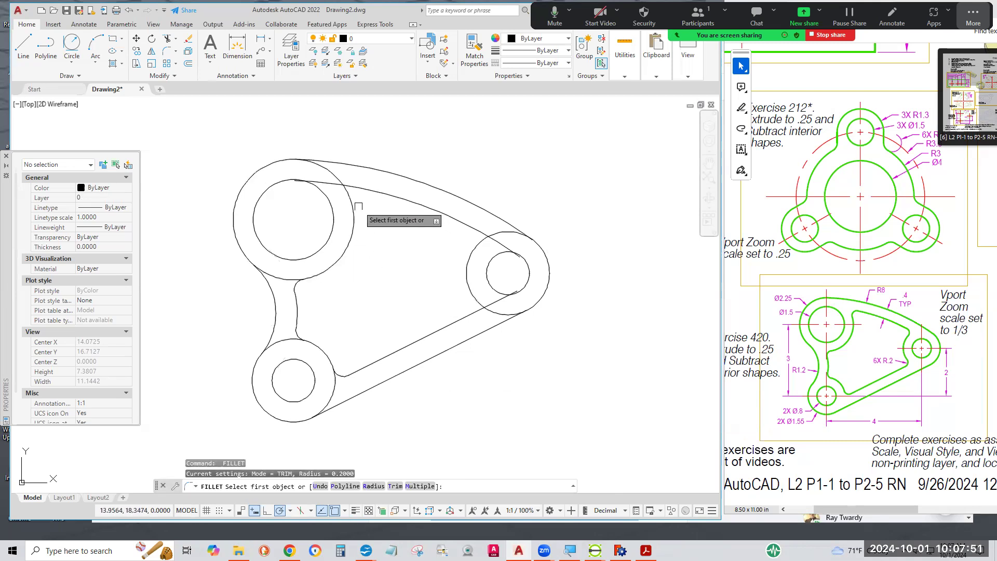
left_click(357, 206)
left_click(382, 195)
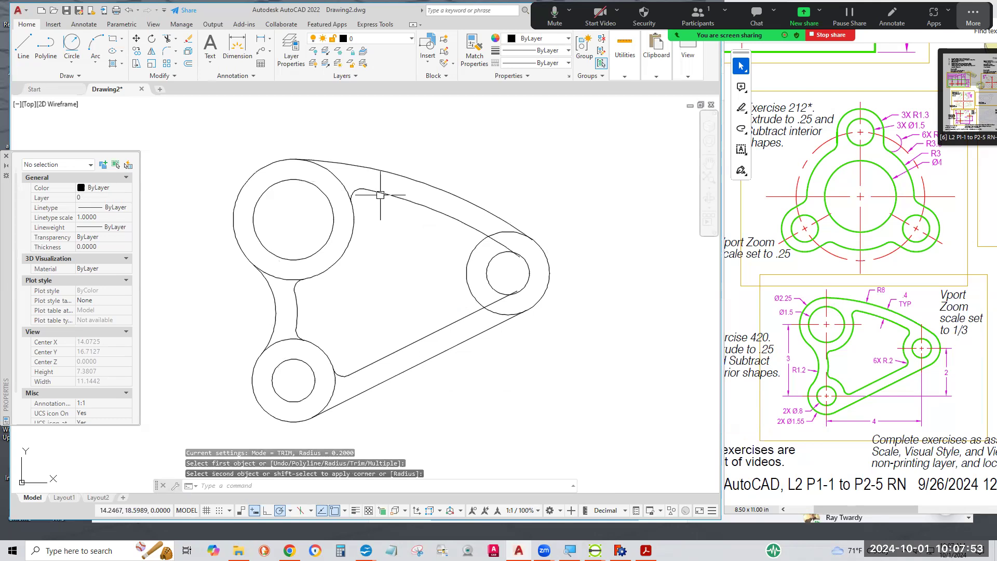
key("Return")
left_click(482, 230)
left_click(486, 239)
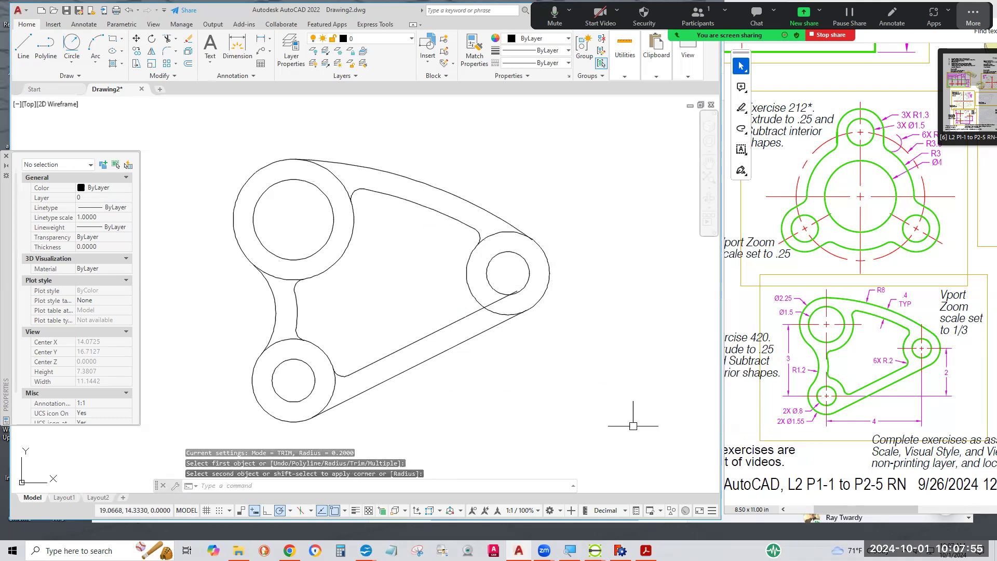
key("Return")
left_click(475, 312)
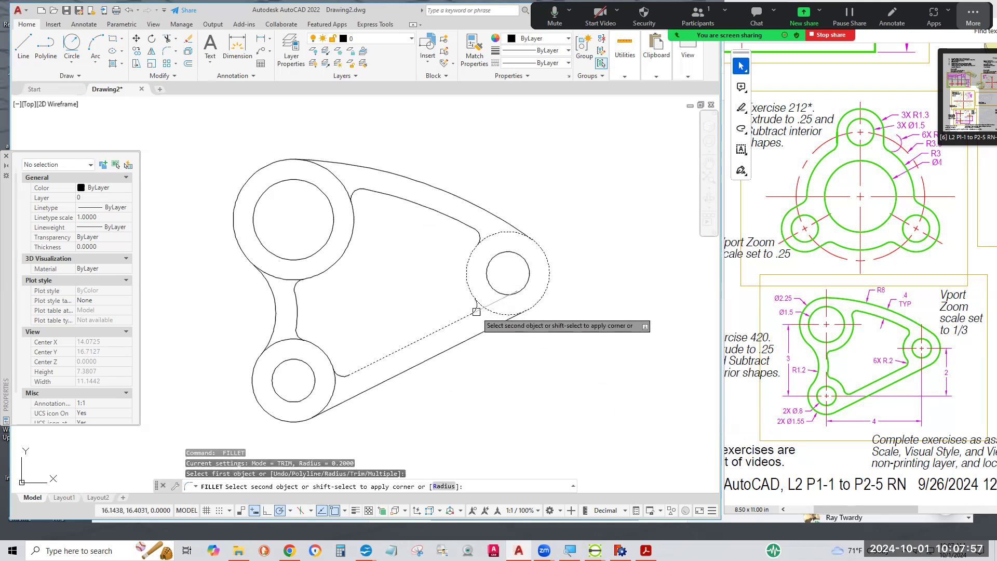
left_click(476, 311)
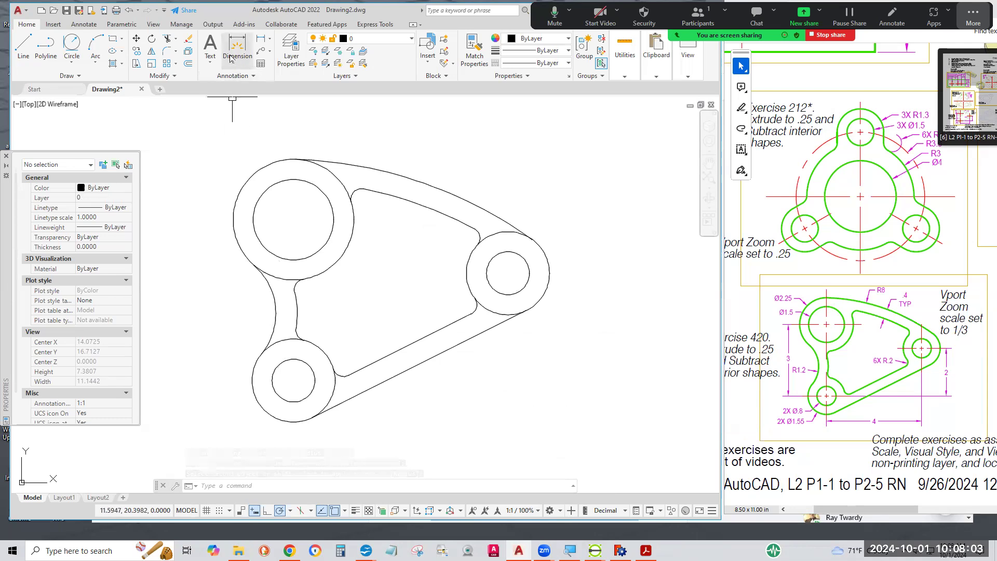
Step: Trim the five leftover boss-circle arcs in the neck, lower arm and upper arm
left_click(168, 42)
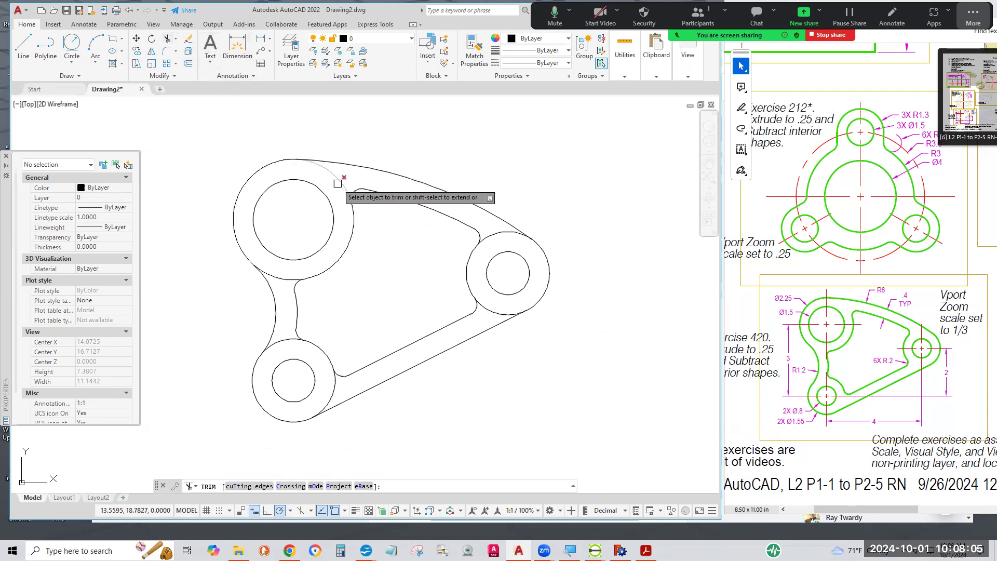
left_click(286, 275)
left_click(285, 336)
left_click(334, 390)
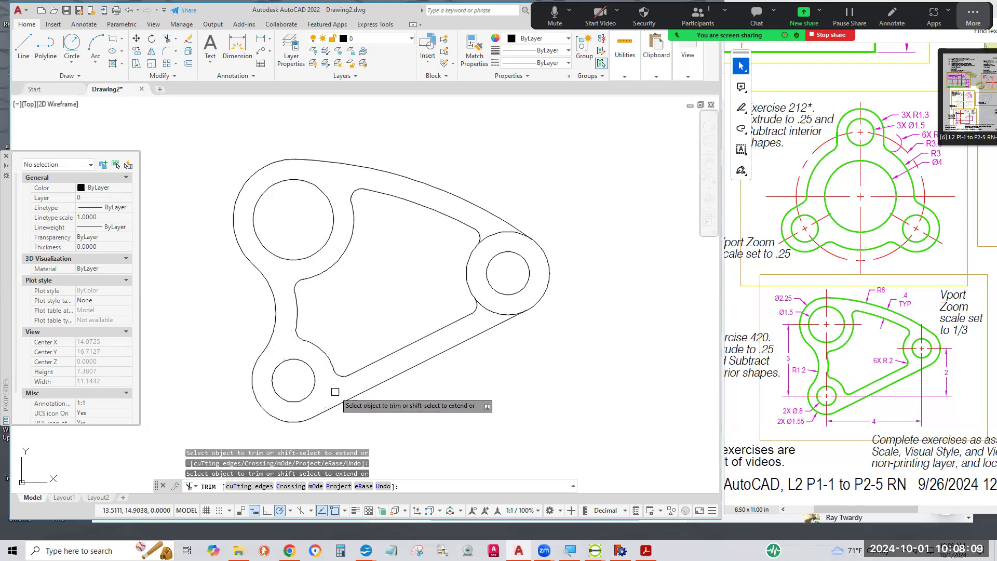
left_click(489, 311)
left_click(503, 232)
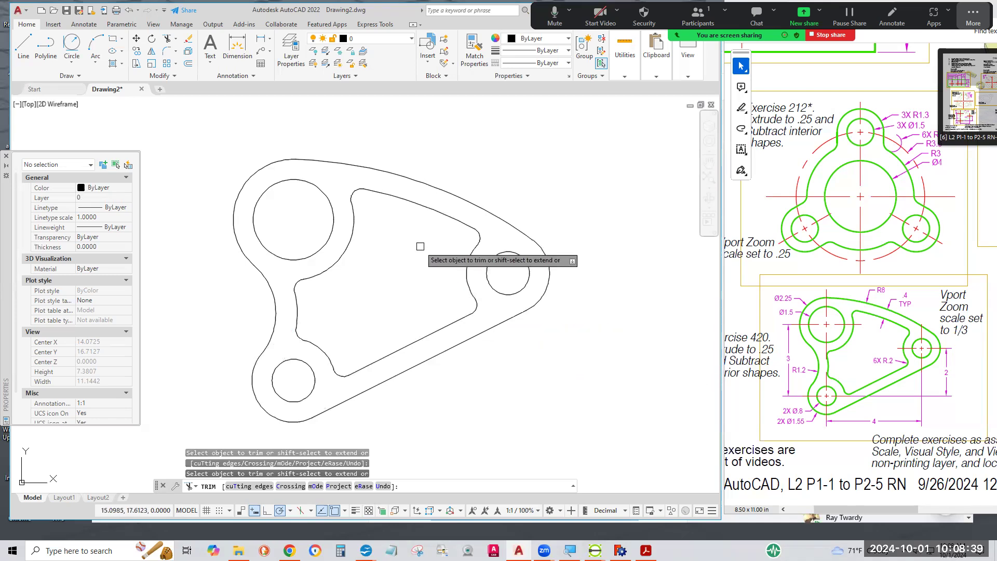
key("Escape")
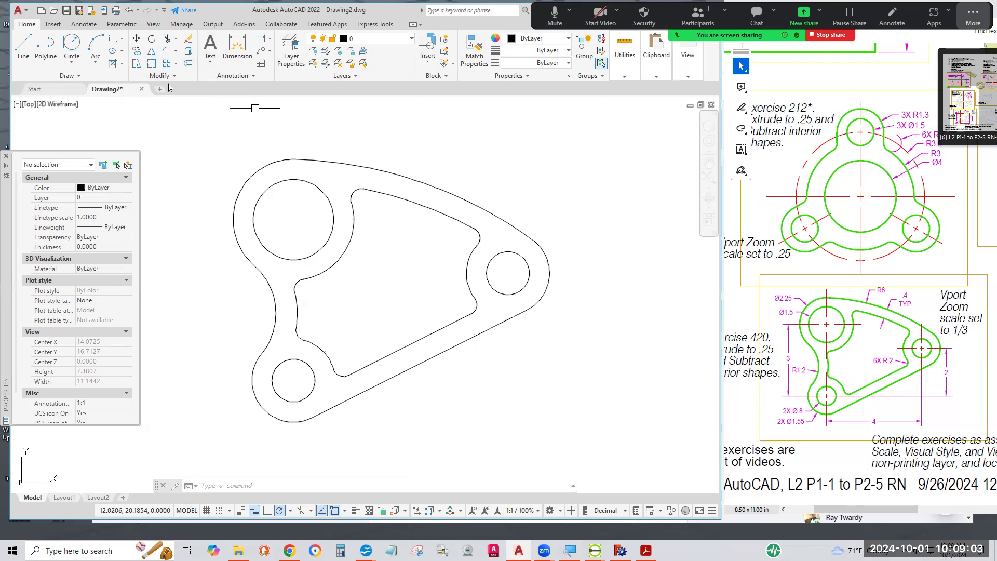
Step: Pick inside the bracket to create five boundary polylines, then choose the 3D Modeling workspace
left_click(121, 69)
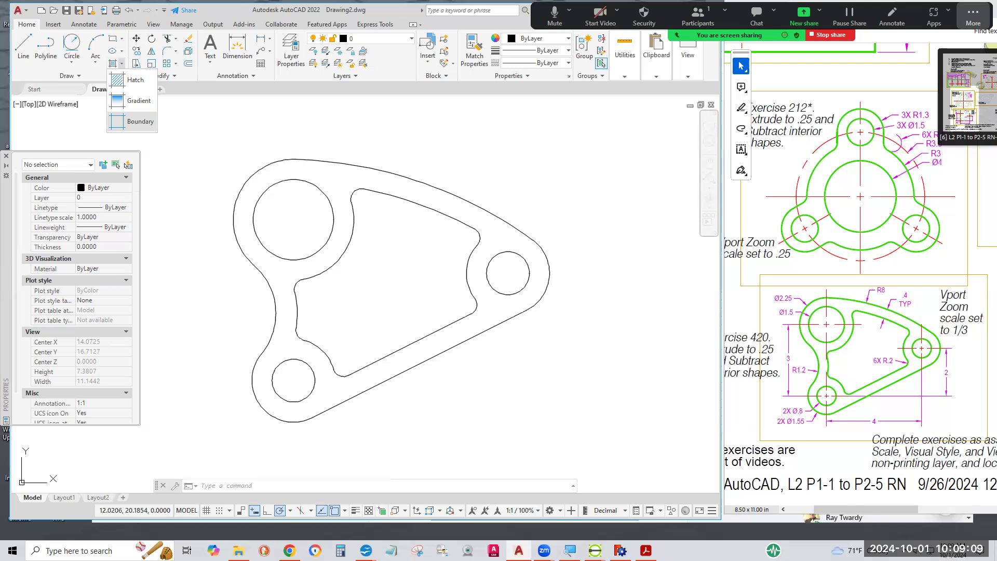
left_click(134, 122)
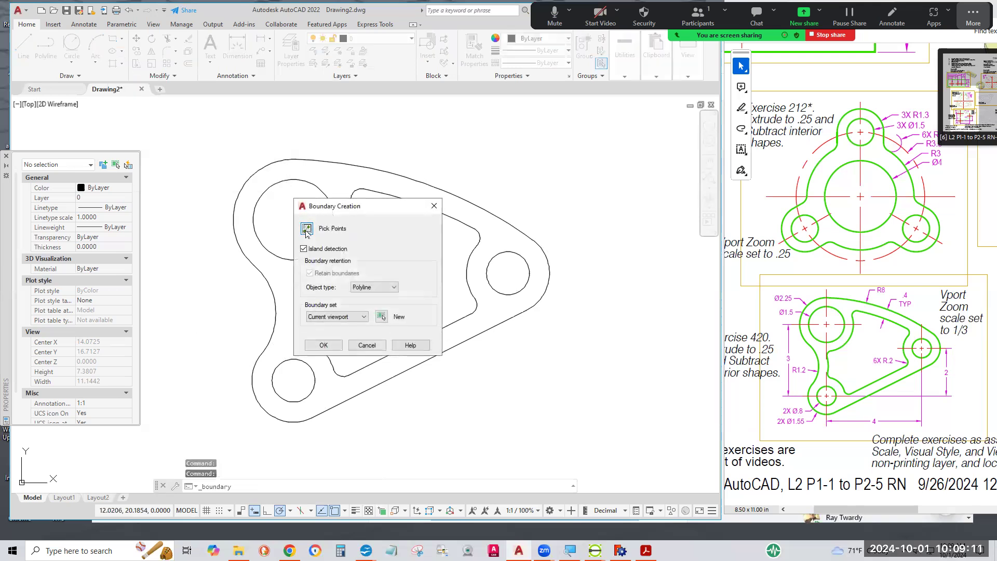
left_click(306, 230)
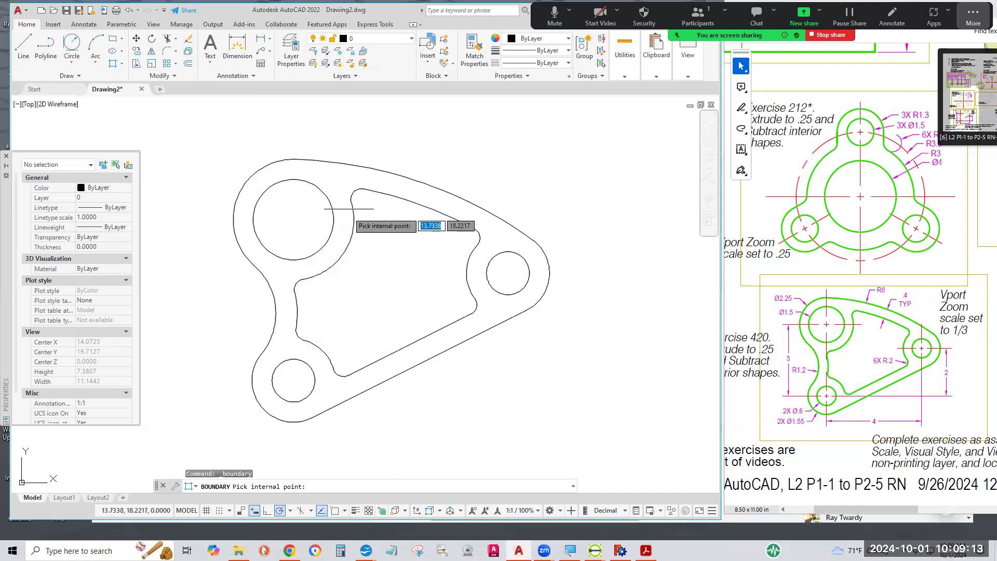
left_click(340, 183)
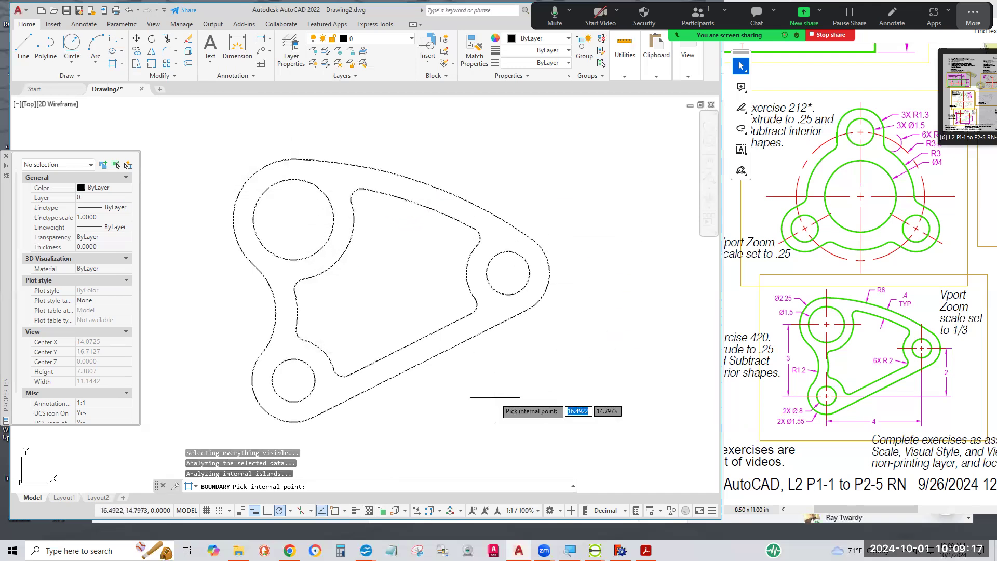
key("Return")
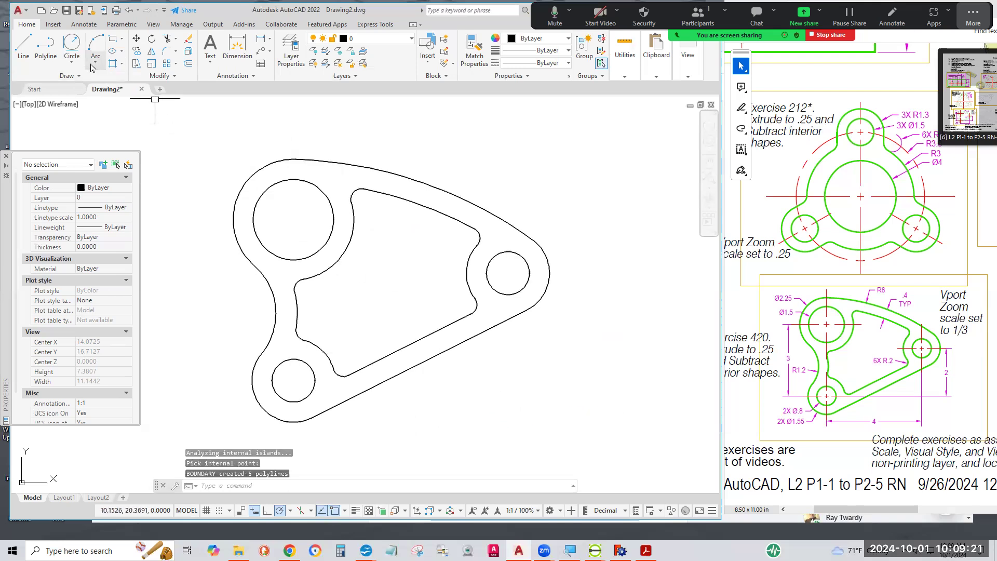
left_click(560, 512)
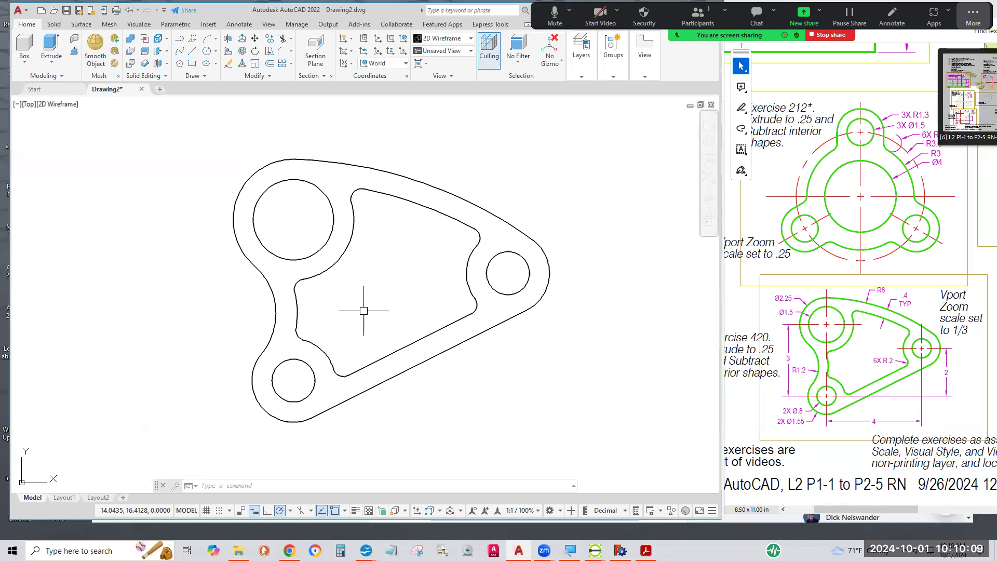
Step: Free-orbit the profile into a 3D view and start press-pulling the area inside the bracket
left_click(74, 51)
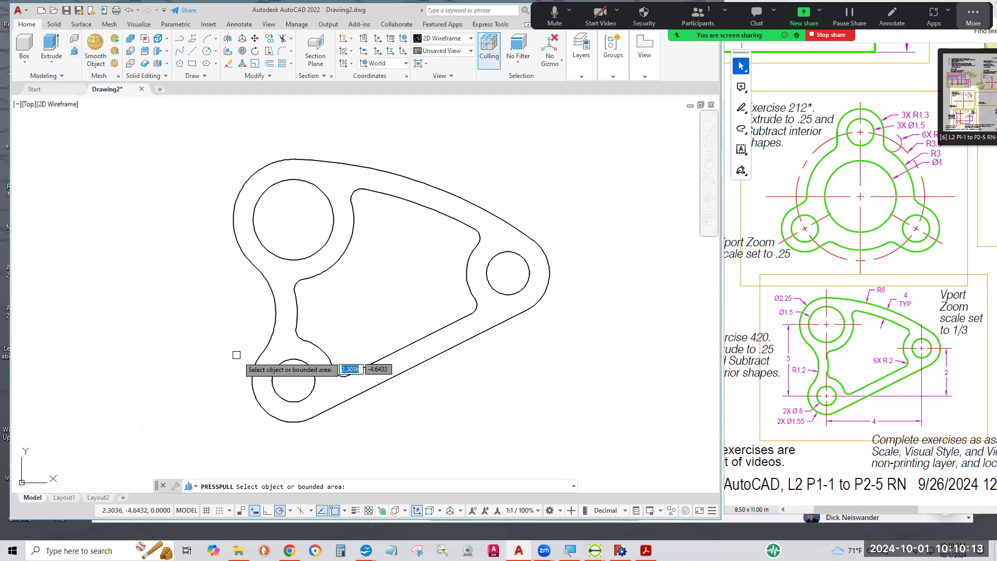
left_click(287, 348)
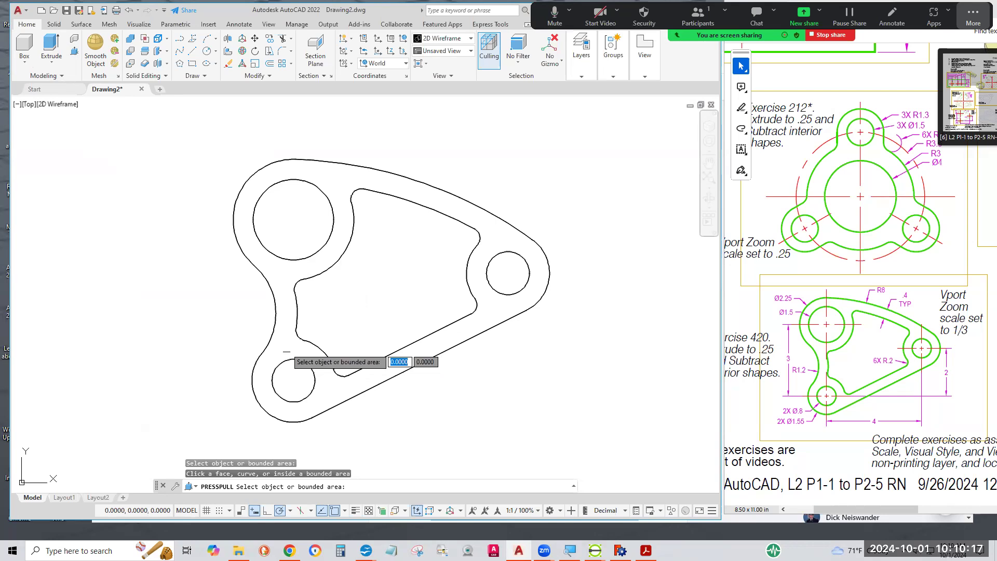
key("Return")
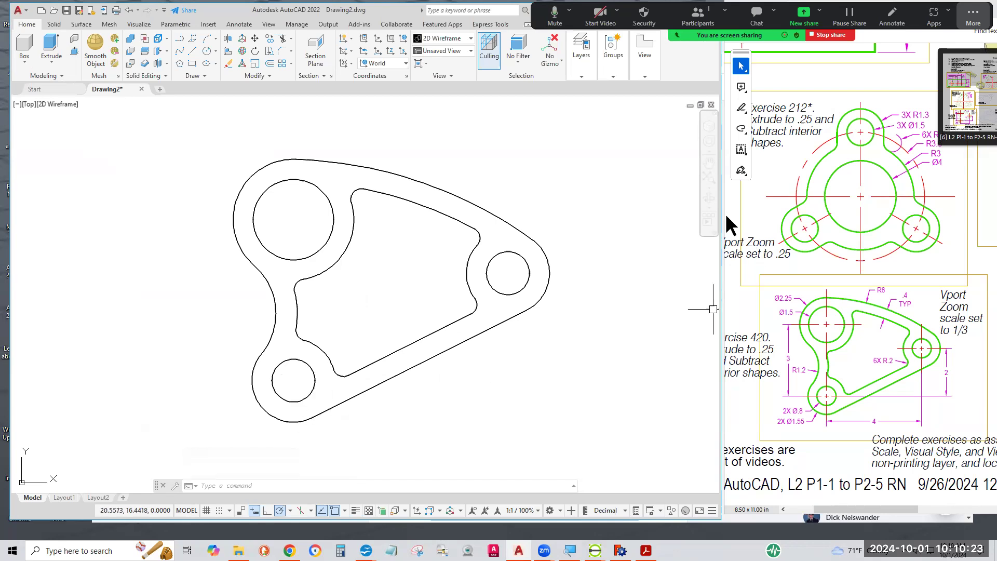
left_click(709, 207)
left_click(748, 228)
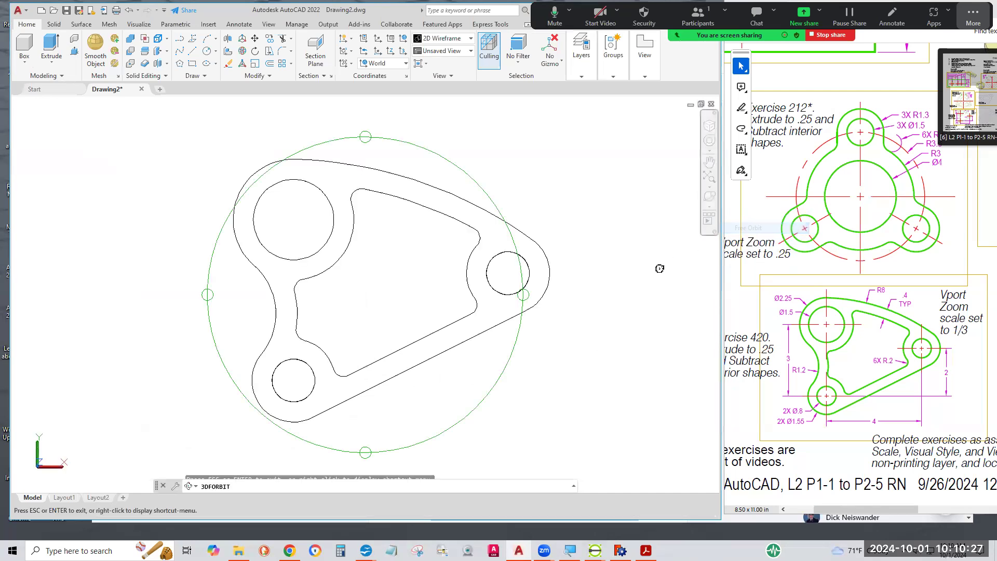
left_click_drag(412, 307, 416, 174)
key("Escape")
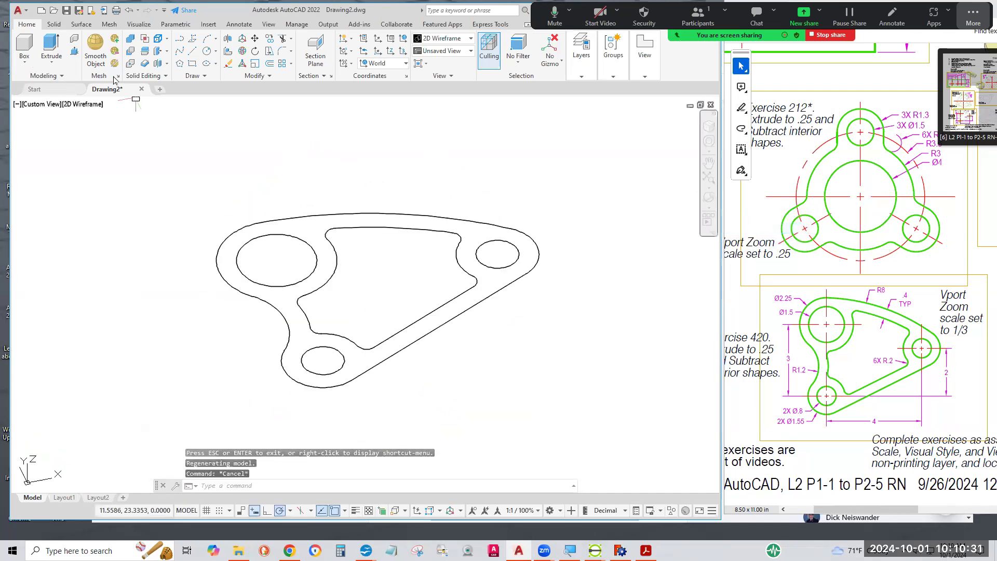
left_click(74, 51)
left_click(301, 224)
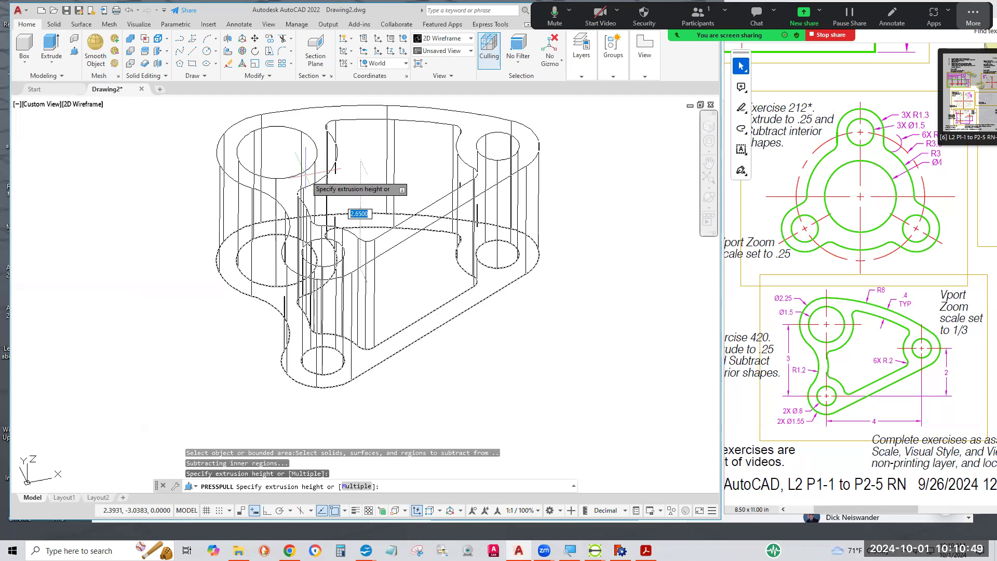
Step: Press-pull the bracket profile up by .25 and pan the new solid to the left
key("BackSpace")
type(".25")
key("Return")
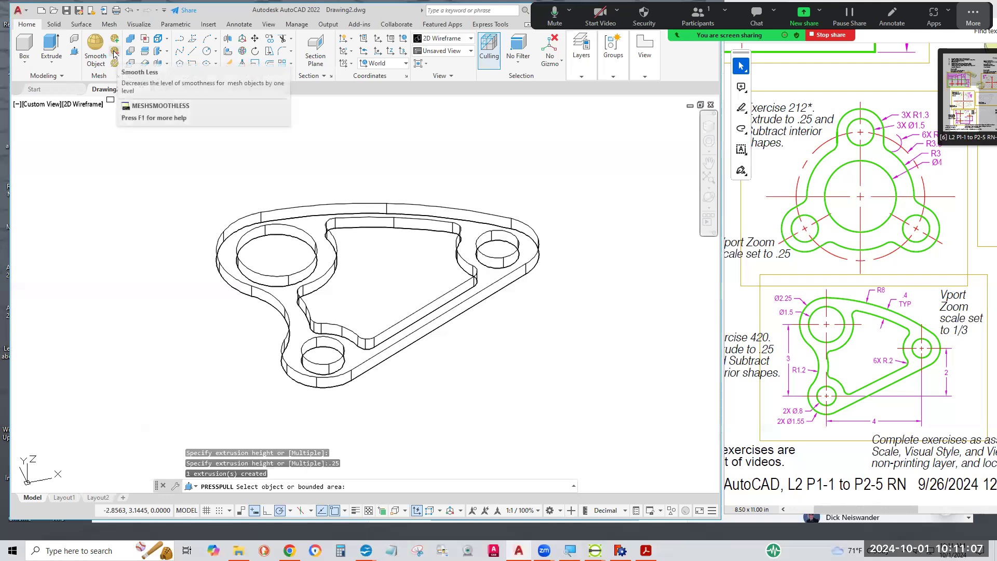
left_click(221, 249)
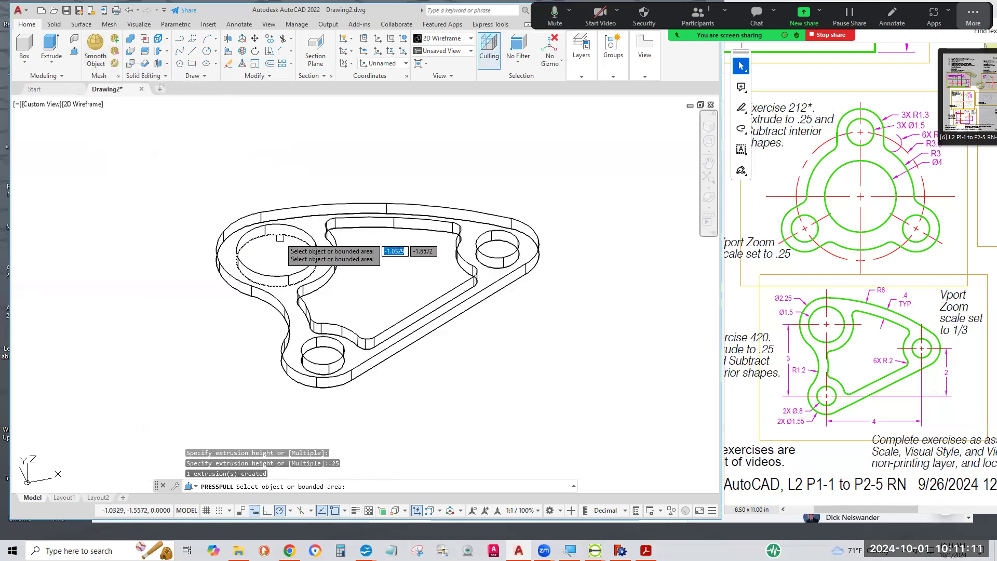
middle_click_drag(470, 341, 320, 341)
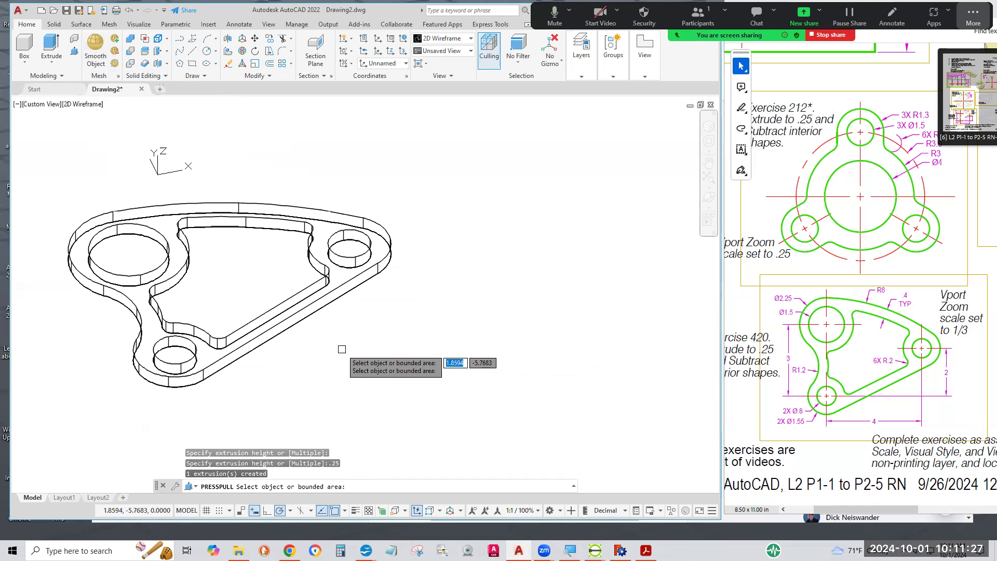
key("Return")
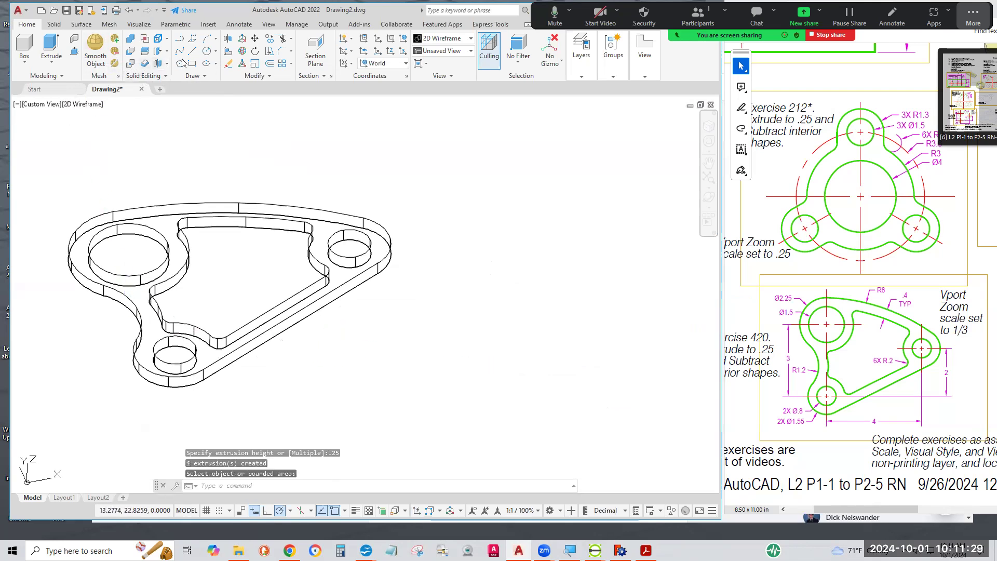
Step: Move the bracket solid 7 units right at 0° and pan to centre it
left_click(254, 38)
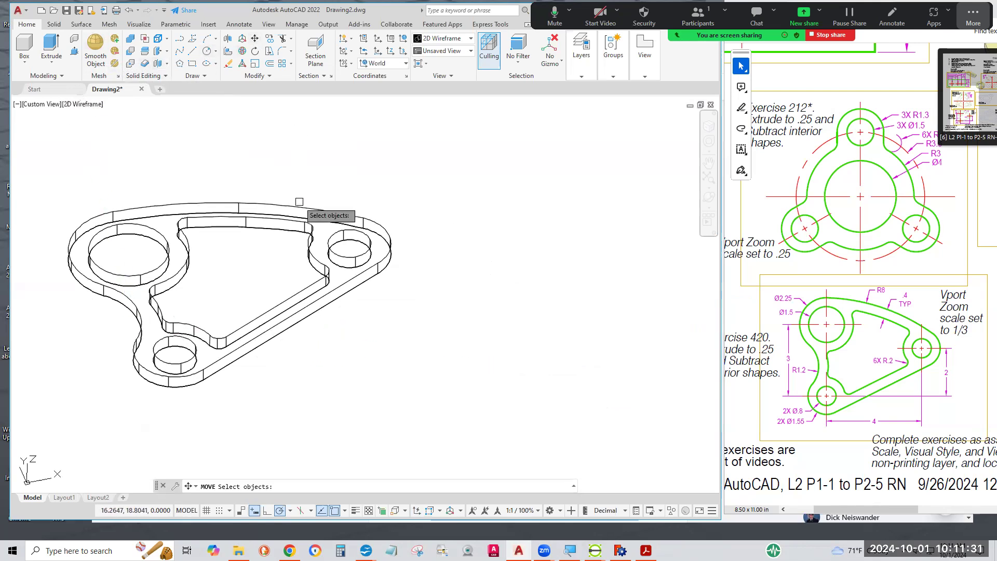
left_click(312, 213)
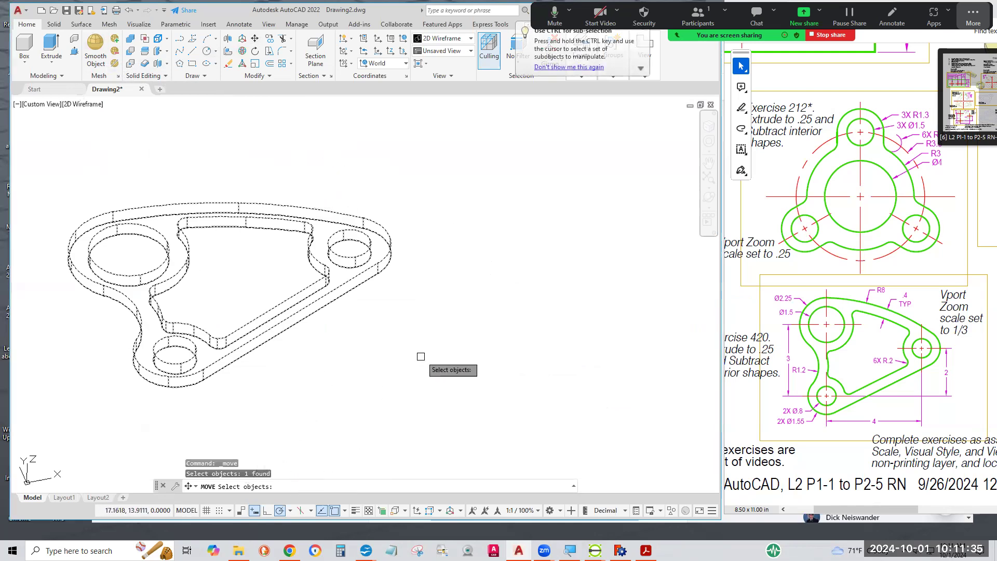
key("Return")
left_click(347, 358)
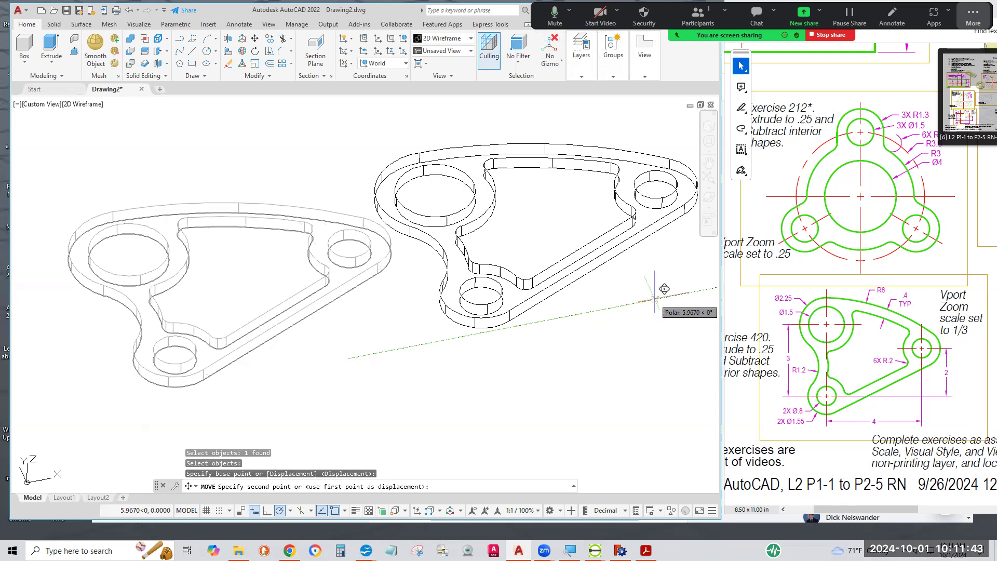
type("7")
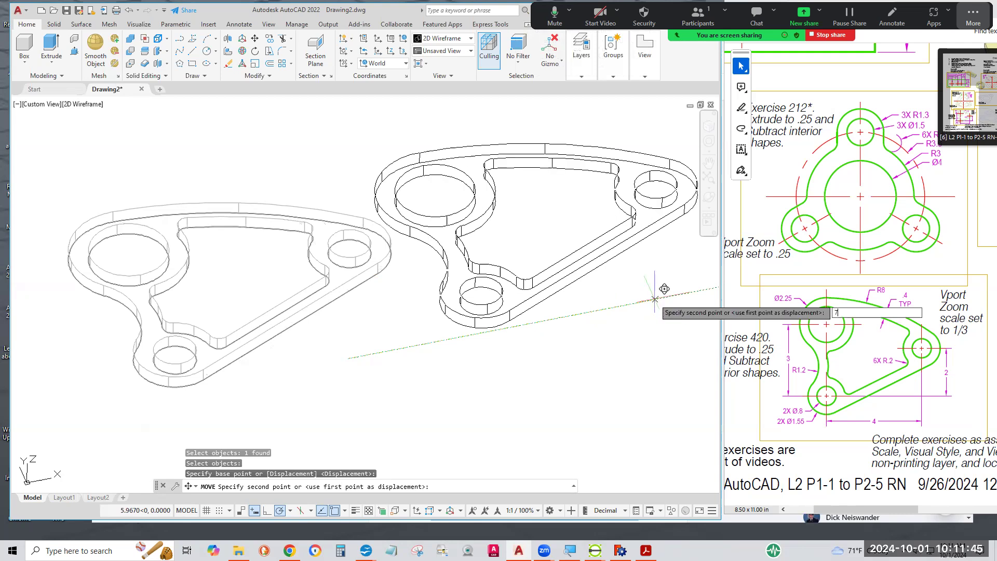
key("Return")
middle_click_drag(605, 340, 528, 370)
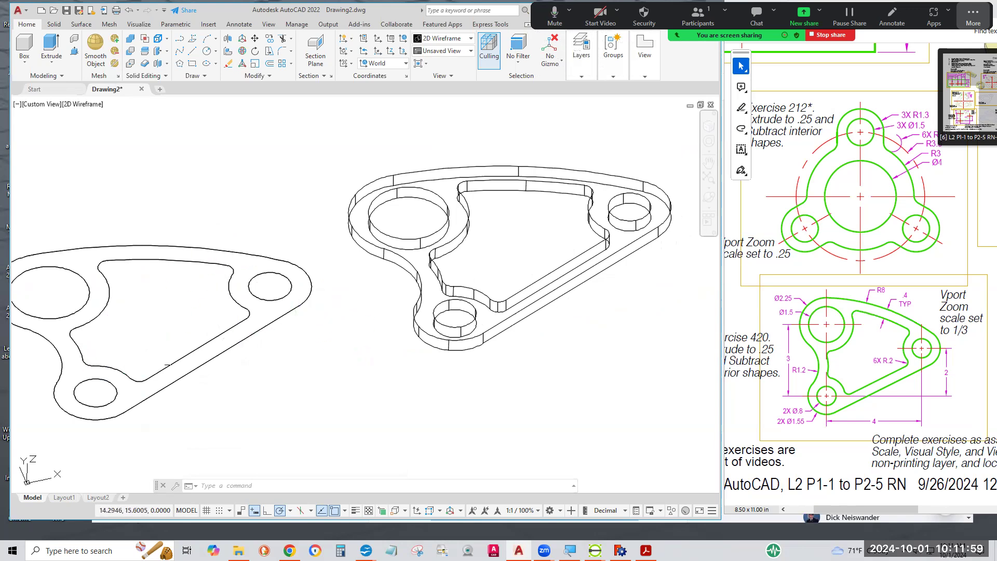
middle_click_drag(211, 322, 67, 363)
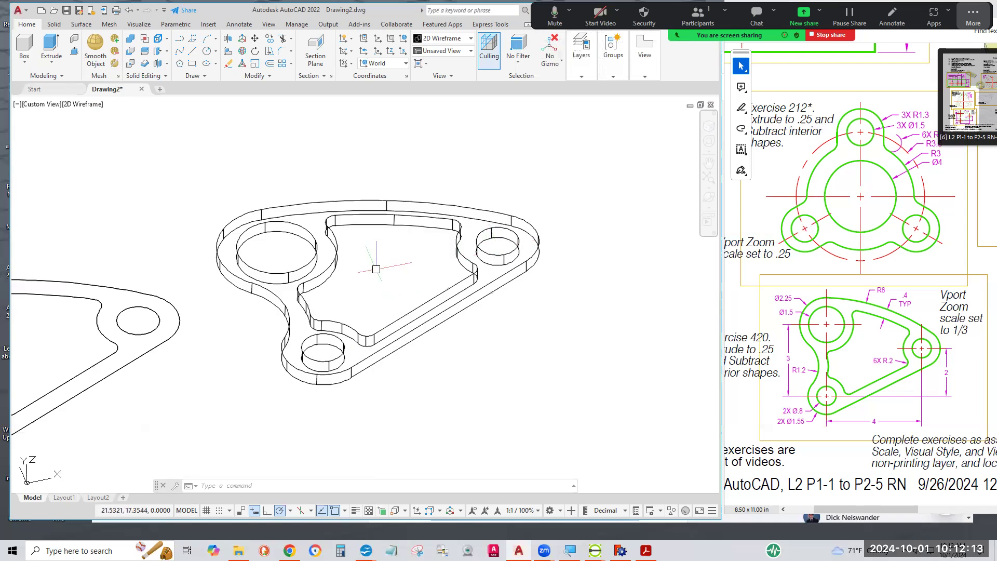
Step: Apply the Conceptual visual style and free-orbit so the 0.25 thickness is visible
left_click(94, 106)
left_click(124, 141)
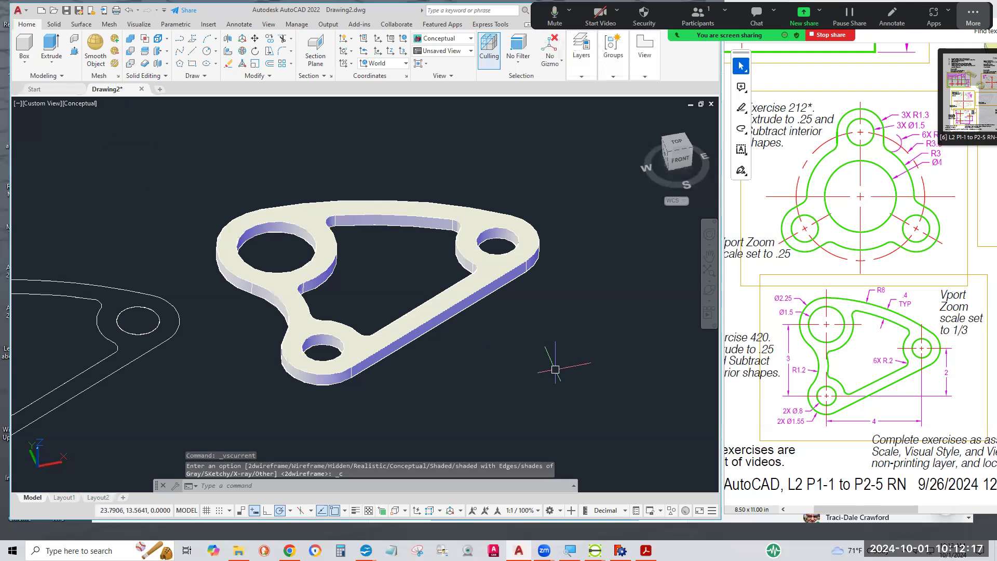
left_click(707, 300)
mouse_move(410, 314)
left_mouse_down()
mouse_move(399, 151)
mouse_move(414, 290)
mouse_move(393, 312)
left_mouse_up()
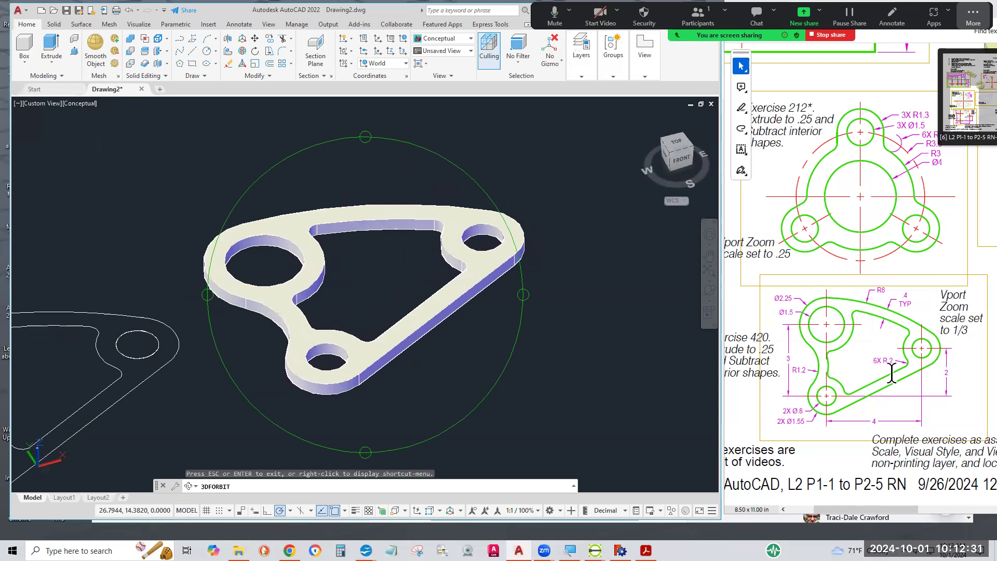
left_click_drag(441, 370, 444, 370)
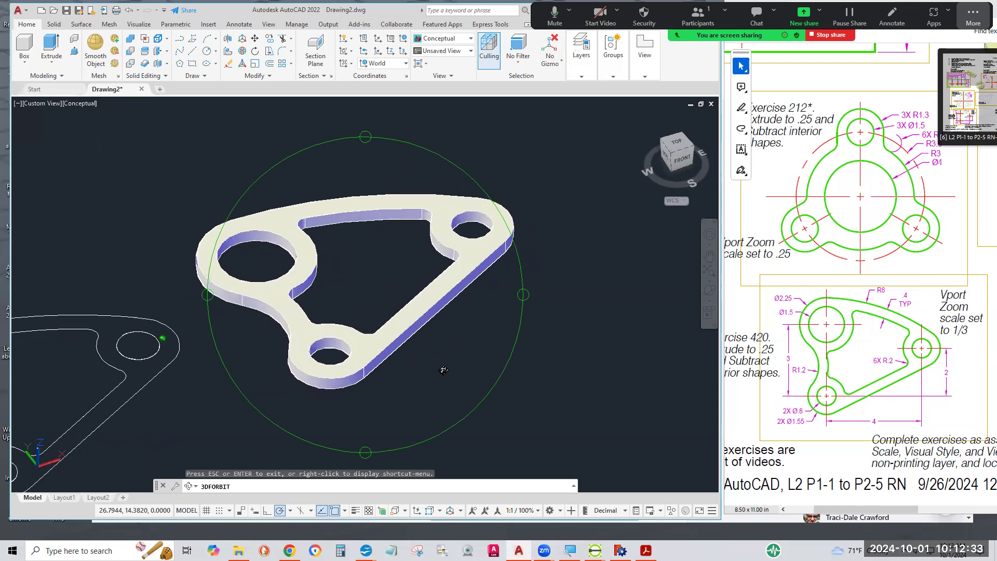
mouse_move(390, 300)
left_mouse_down()
mouse_move(418, 298)
mouse_move(396, 303)
mouse_move(404, 300)
left_mouse_up()
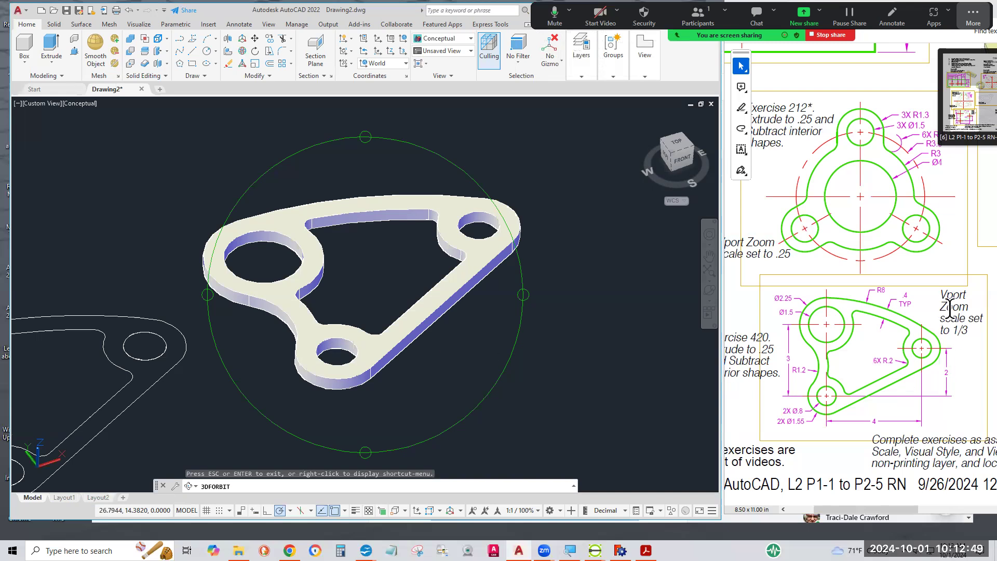
Step: Highlight the .25 value in the Exercise 420 notes, then end orbiting in AutoCAD
key("ctrl+a")
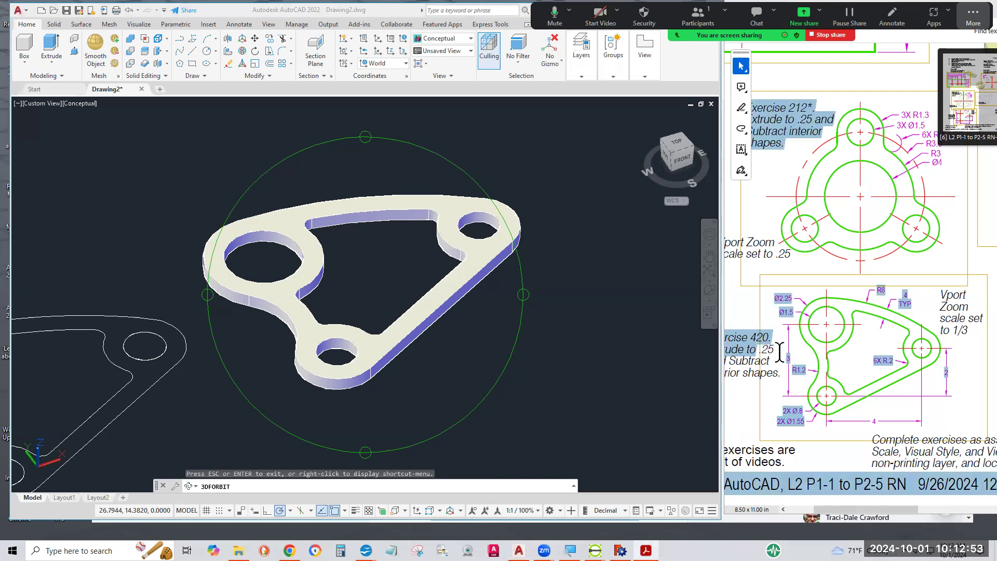
double_click(777, 351)
left_click(458, 393)
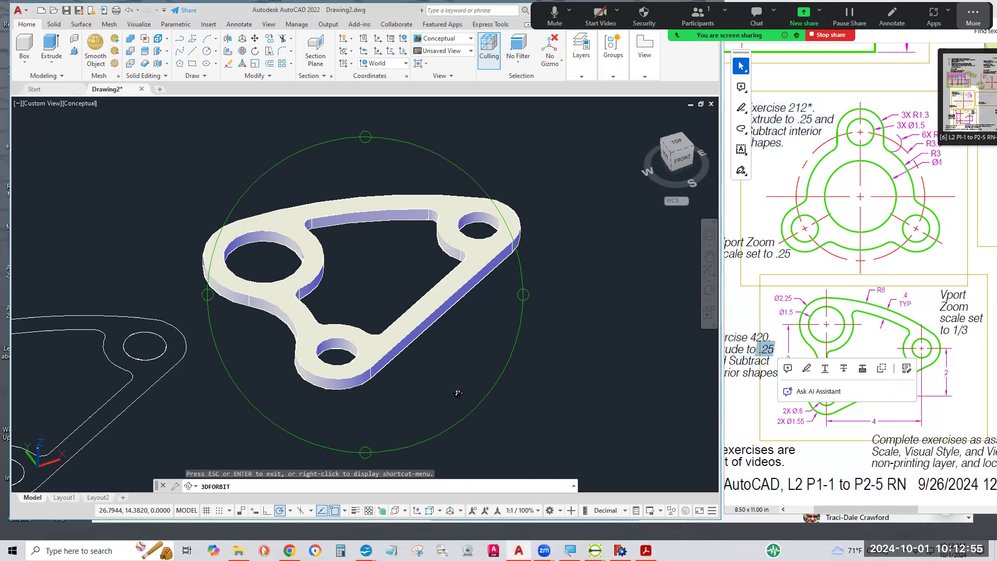
key("Escape")
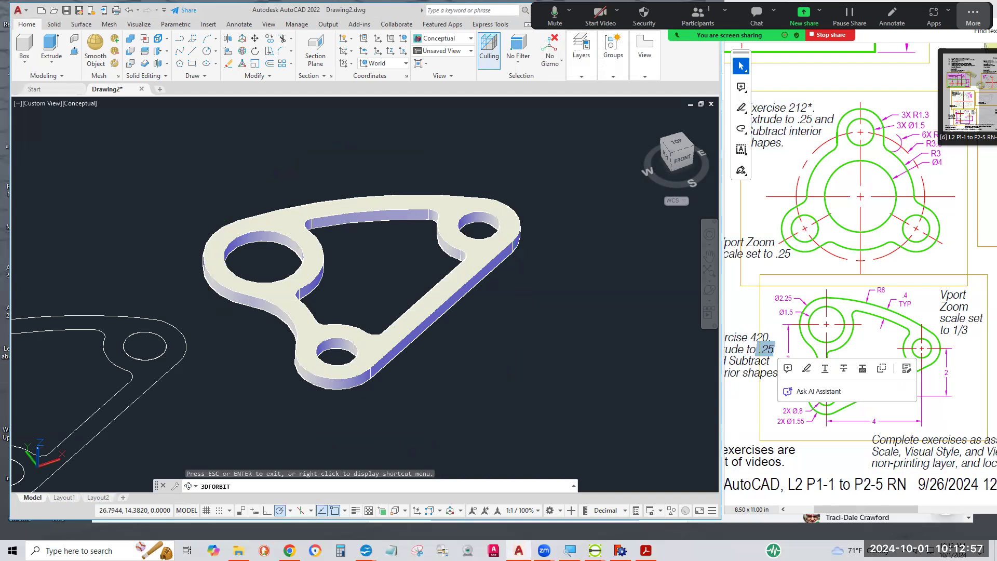